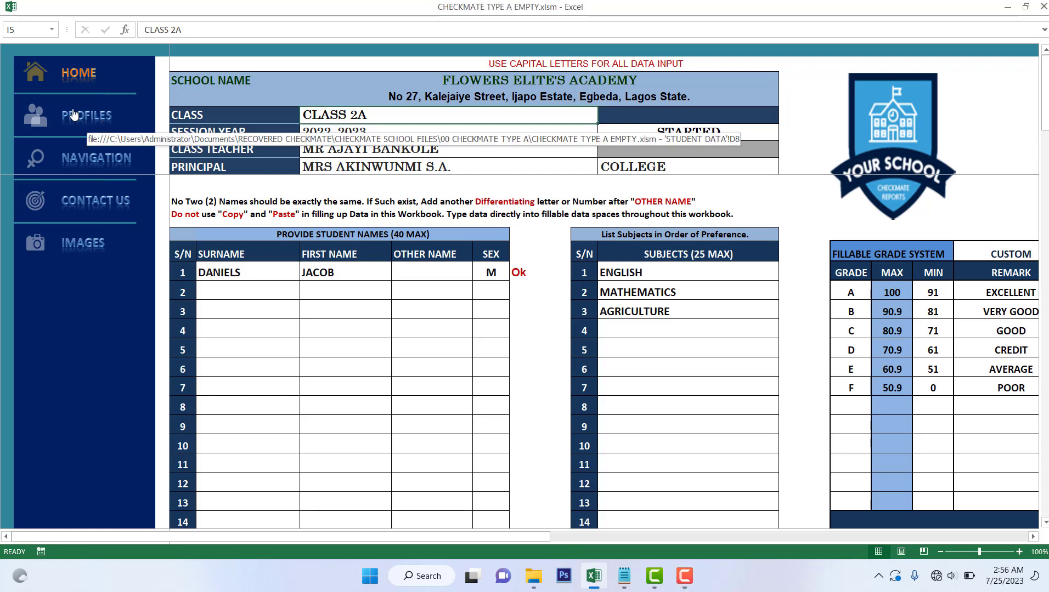
Jump to the PROFILES sheet using the left sidebar link
click(102, 126)
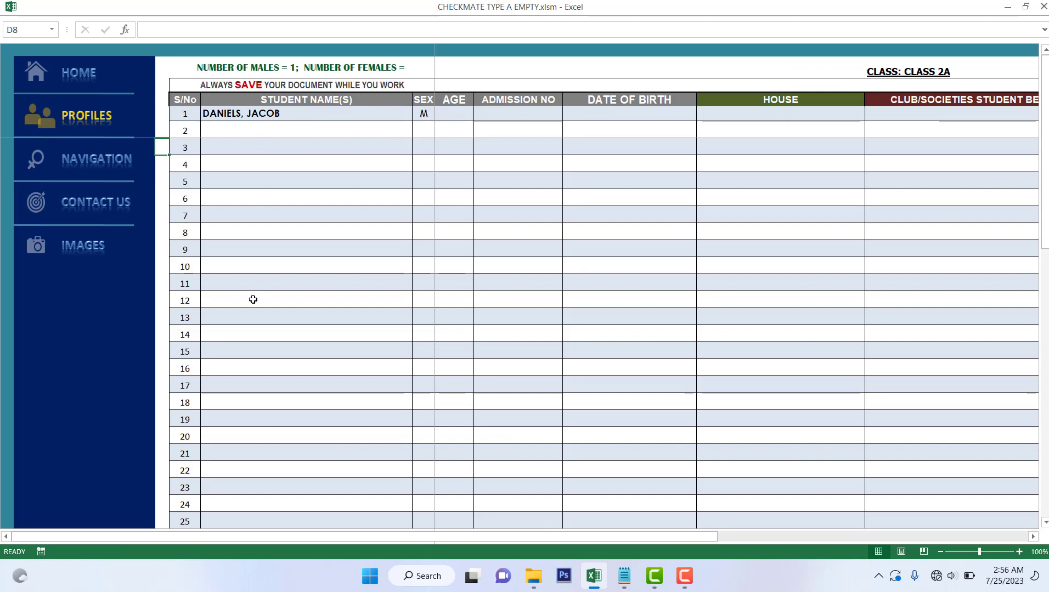
Enter the first student's admission number in cell I6
click(532, 112)
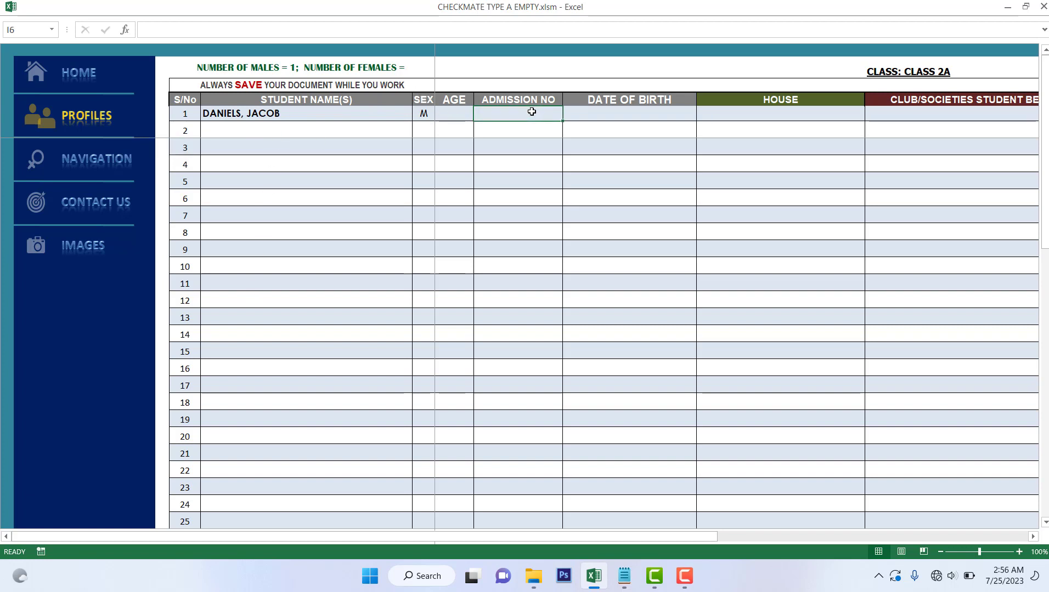
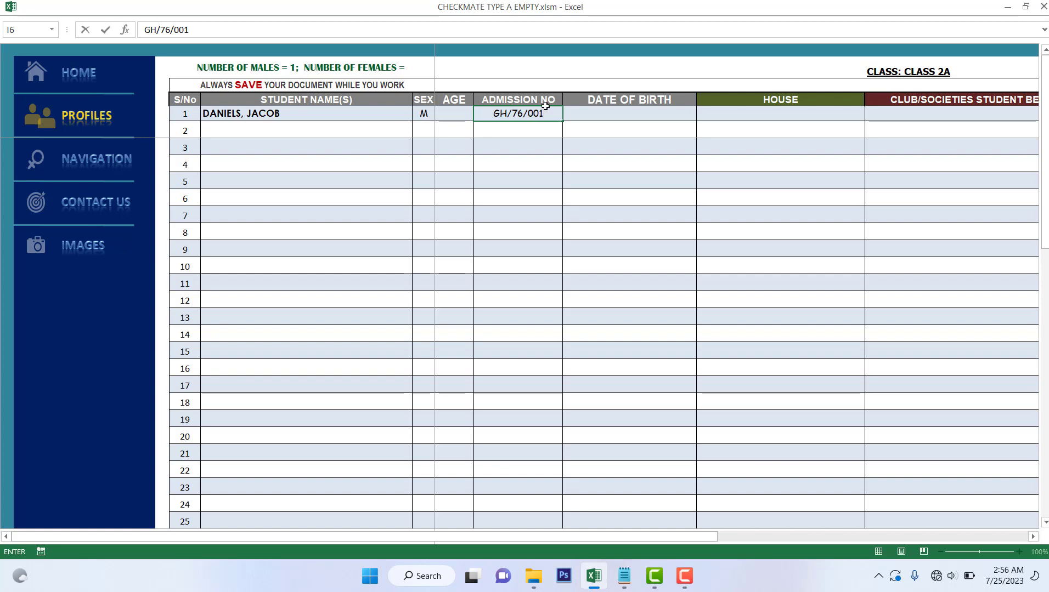
click(601, 114)
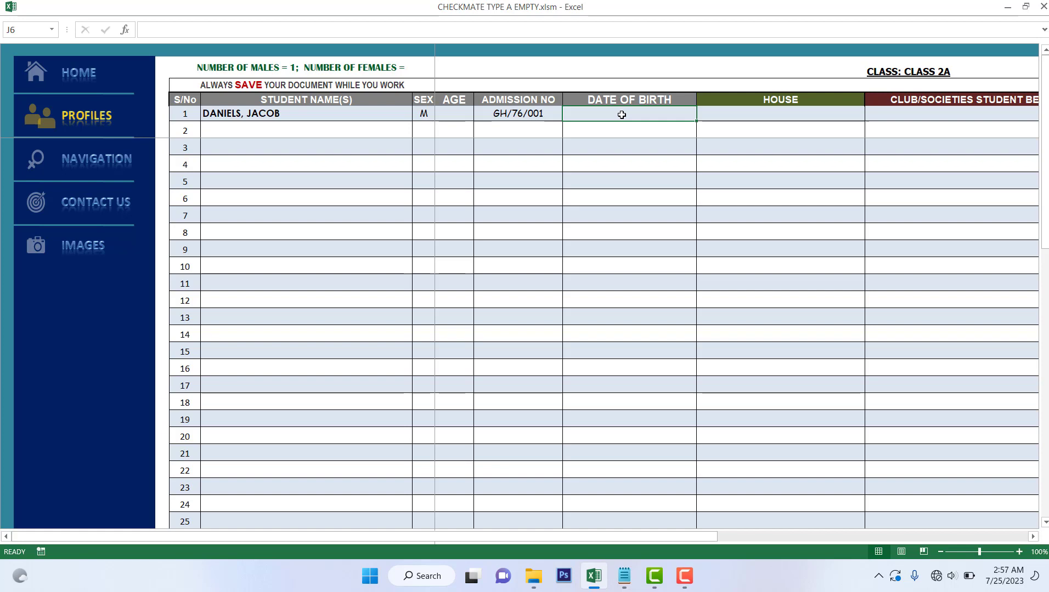
Enter 4/12/2014 as the first student's date of birth in J6
text(4)
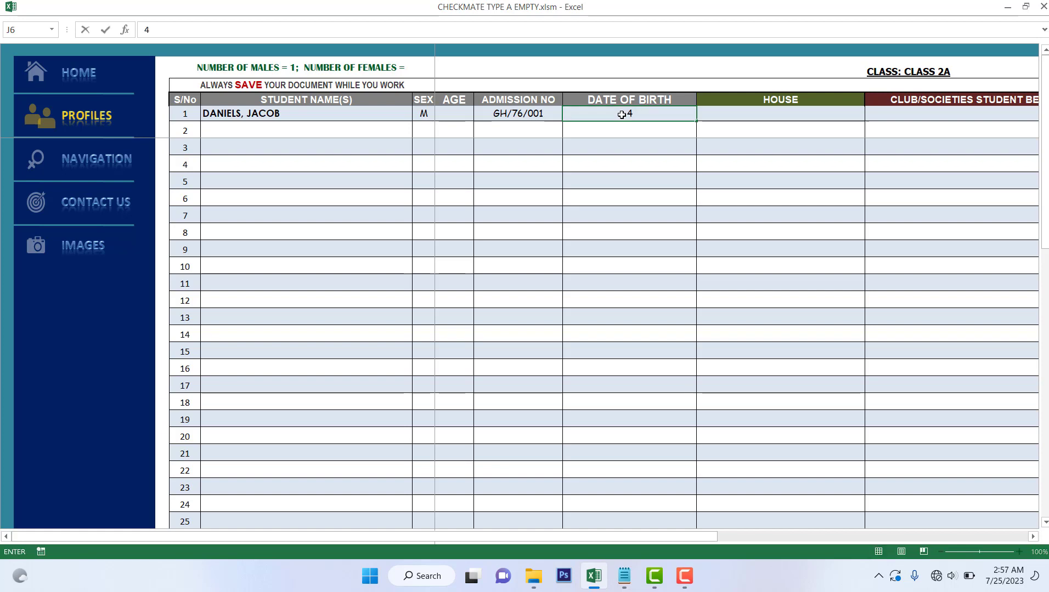
text(/12/)
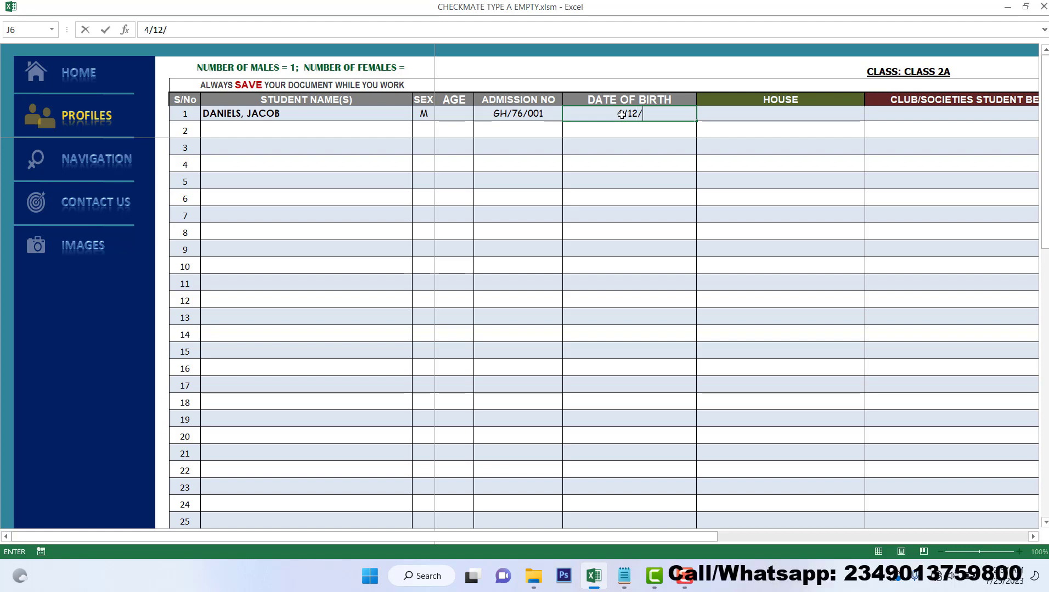
text(2014)
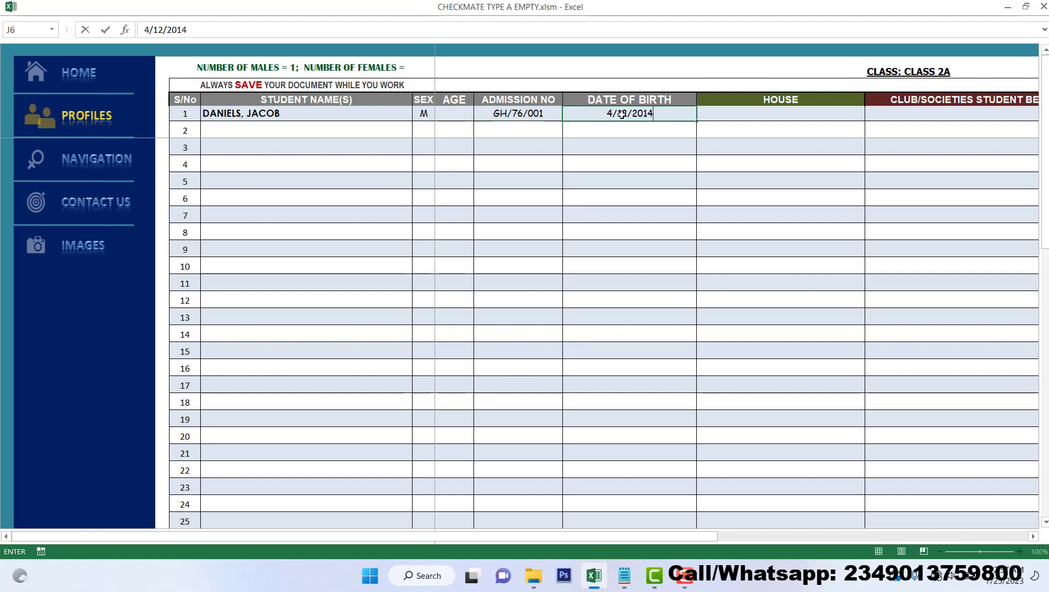
key(Return)
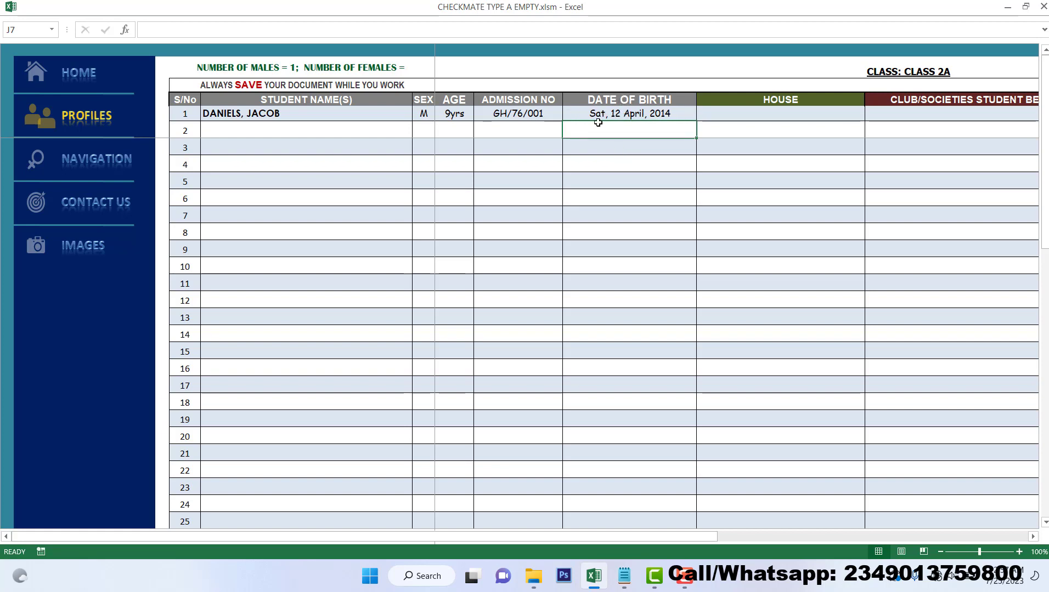
click(659, 115)
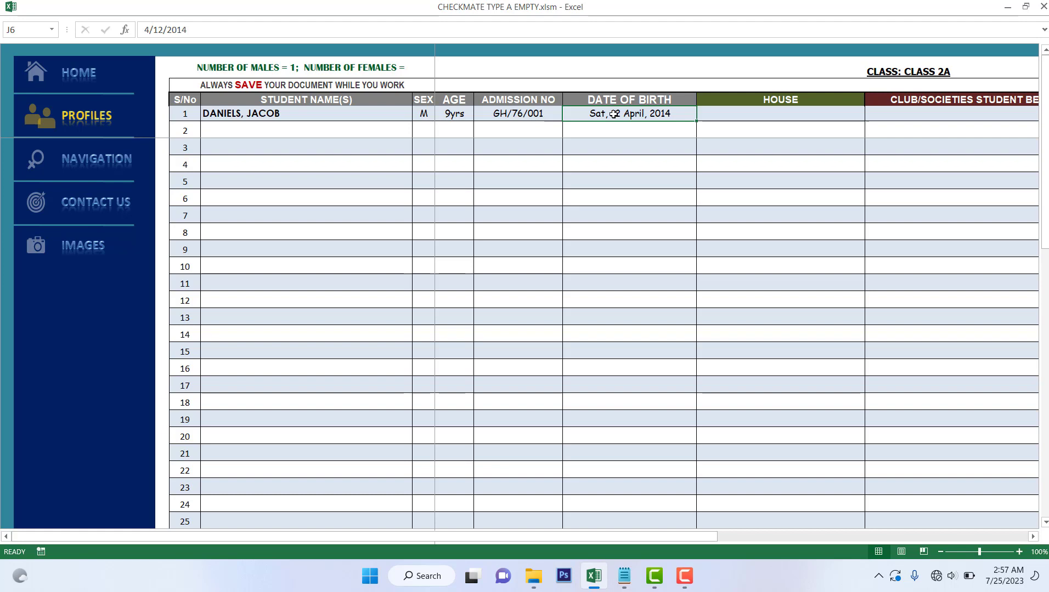
Change the date of birth to 12/4/2014 so it reads Thu, 04 December, 2014
text(12)
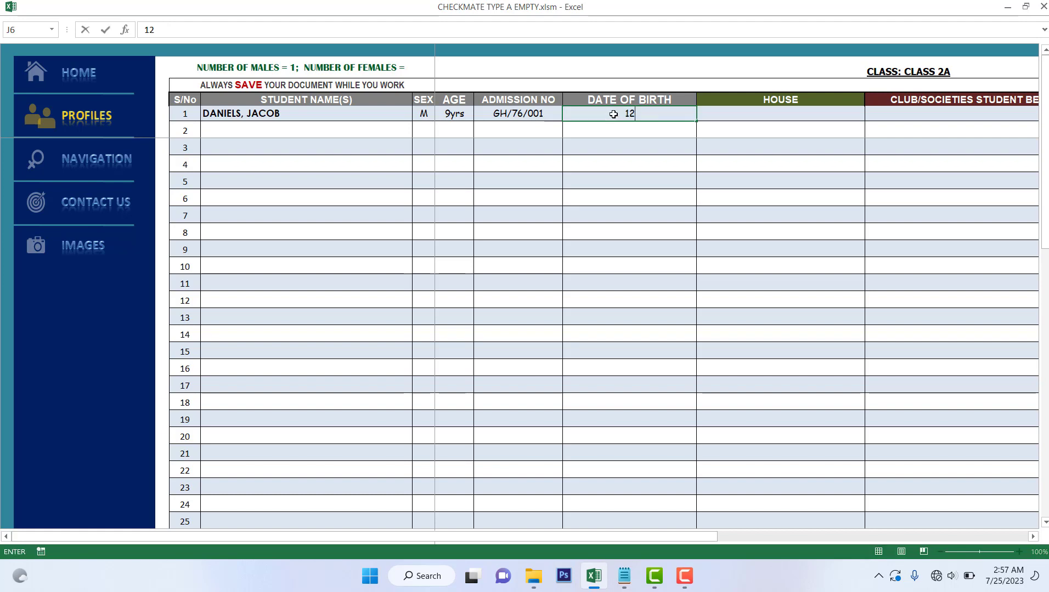
text(/4/1)
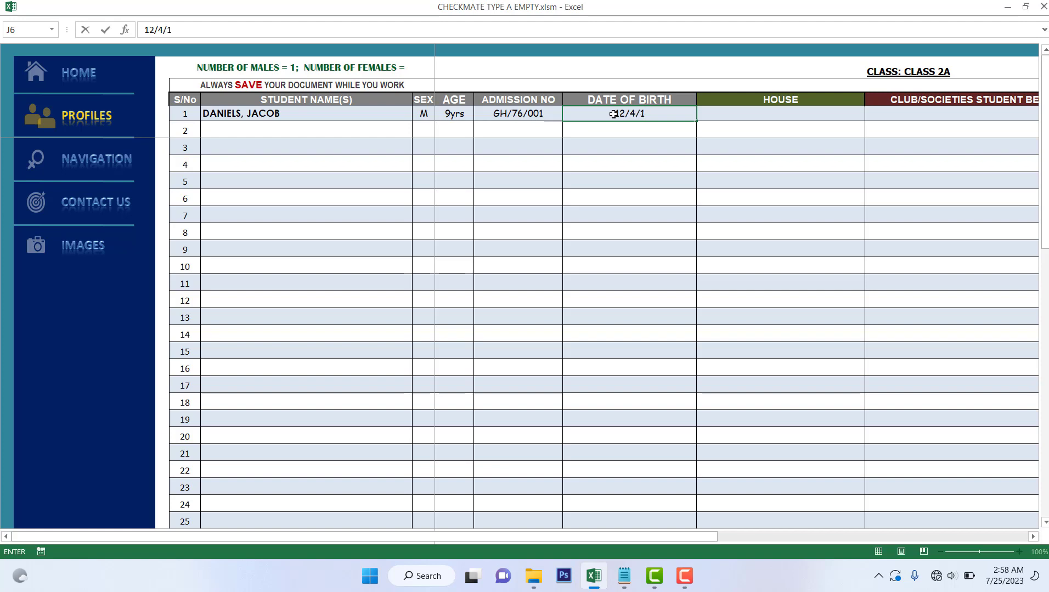
key(BackSpace)
text(2014)
key(Return)
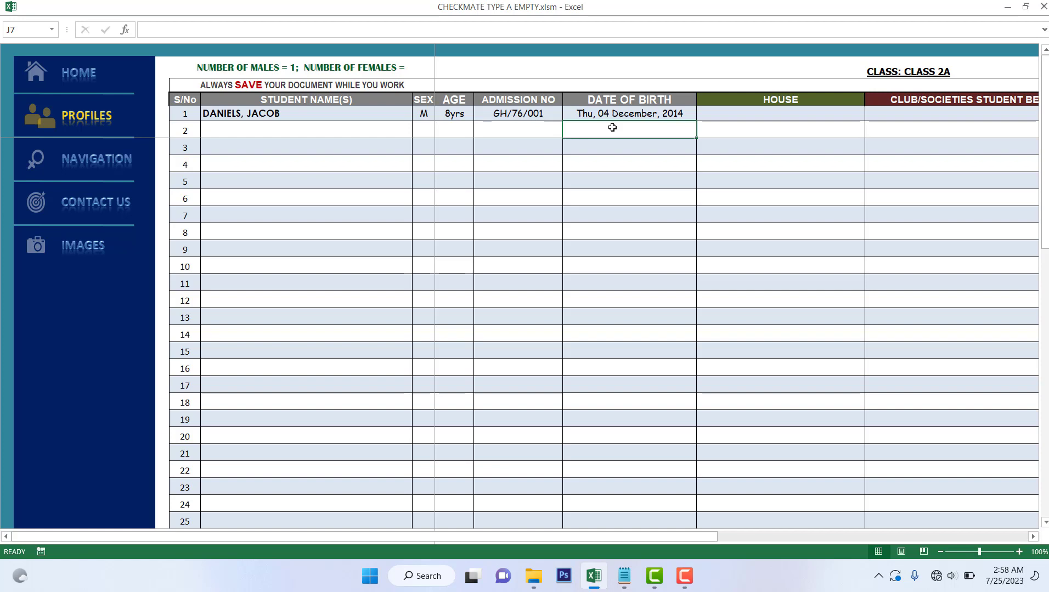
Enter house YELLOW and clubs DEBATE SOCIETY, STEM CLUB for the first student
click(745, 111)
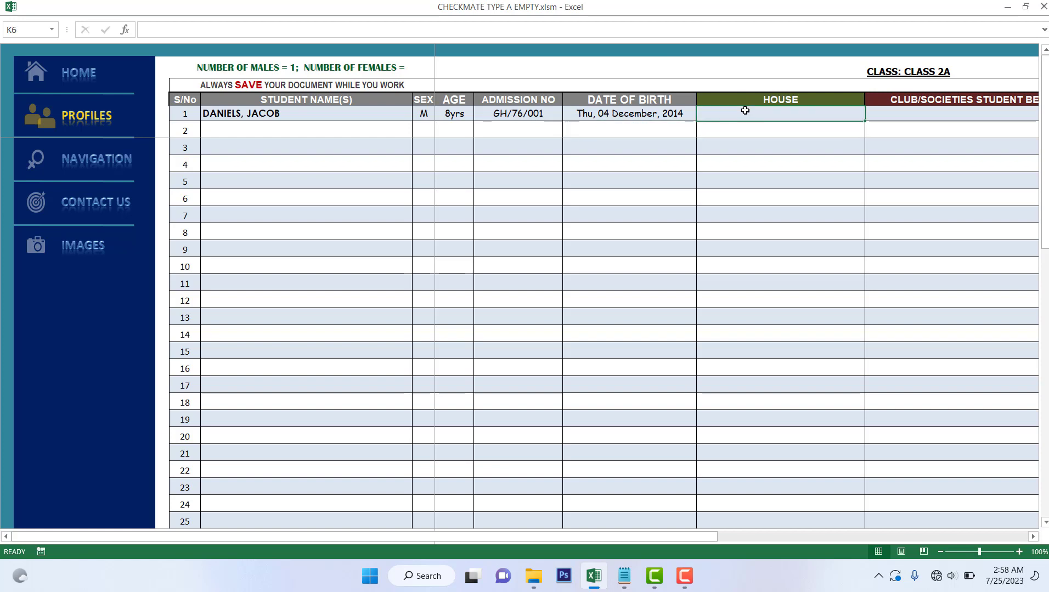
text(YELLO)
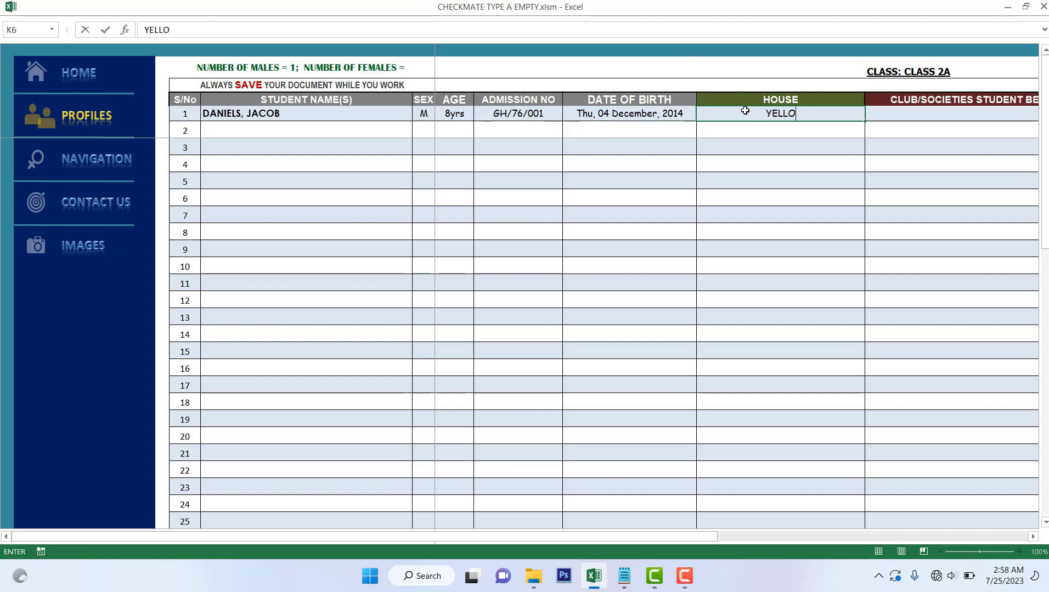
text(W)
click(893, 113)
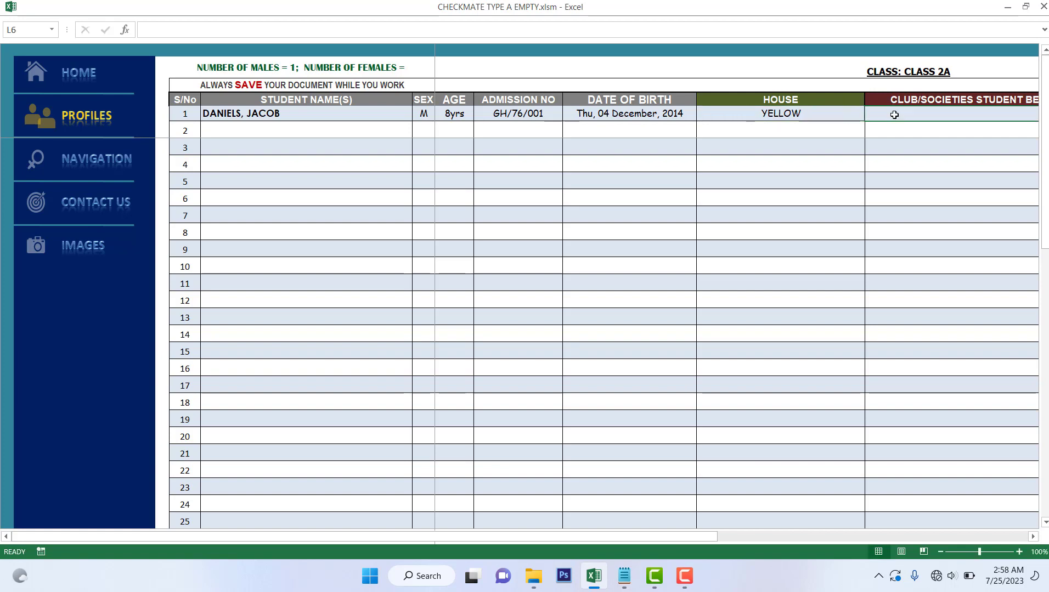
text(DEBA)
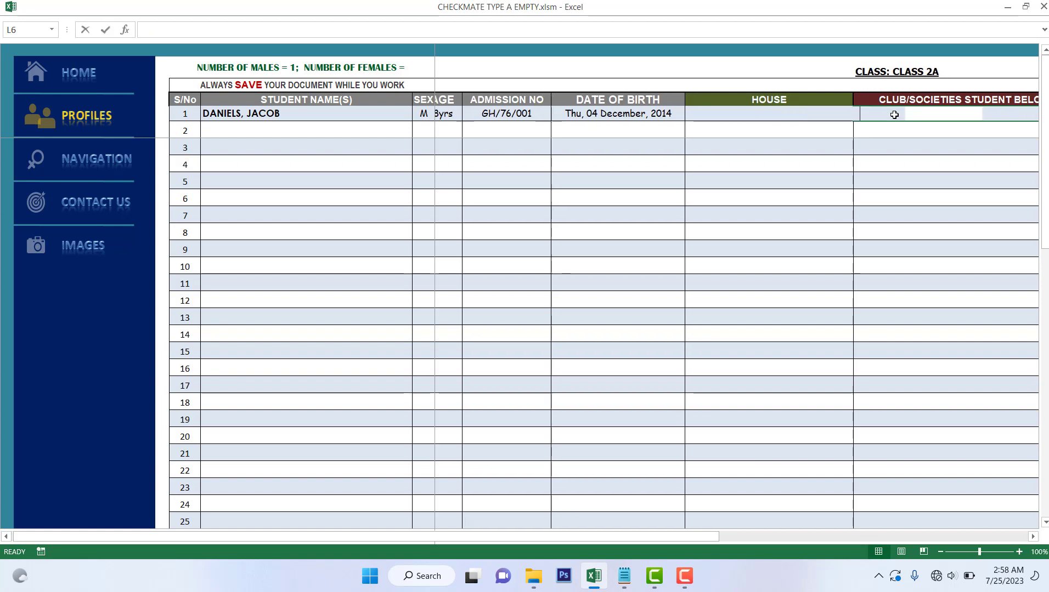
text(TE)
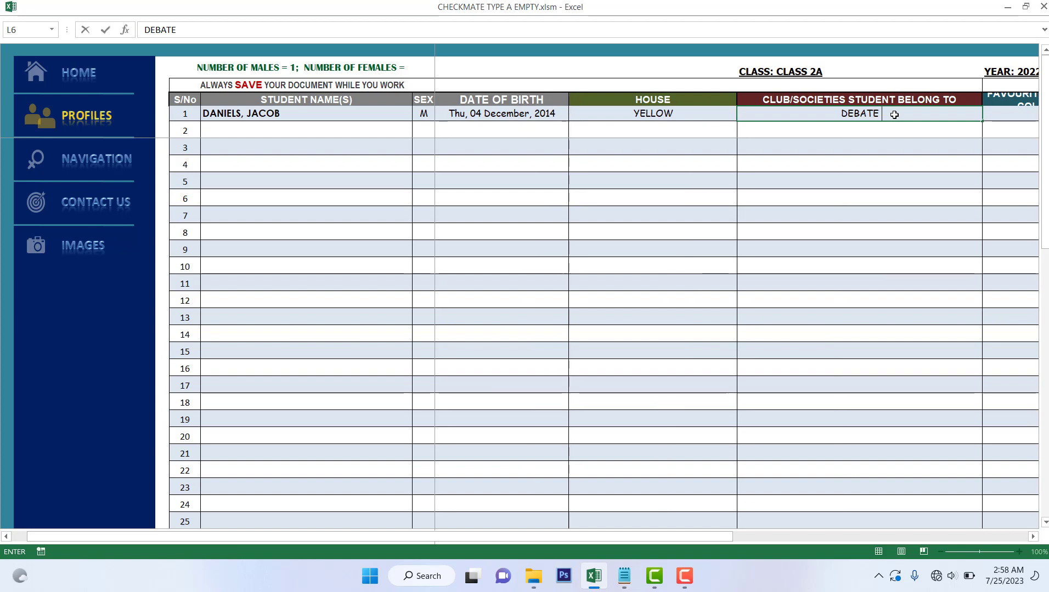
text( SOCI)
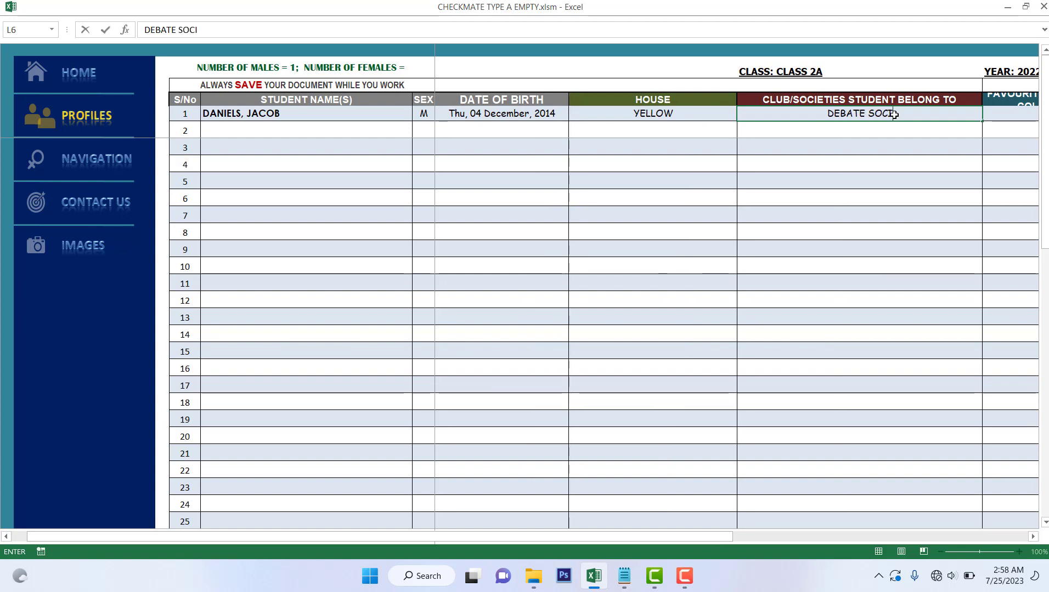
text(ETY)
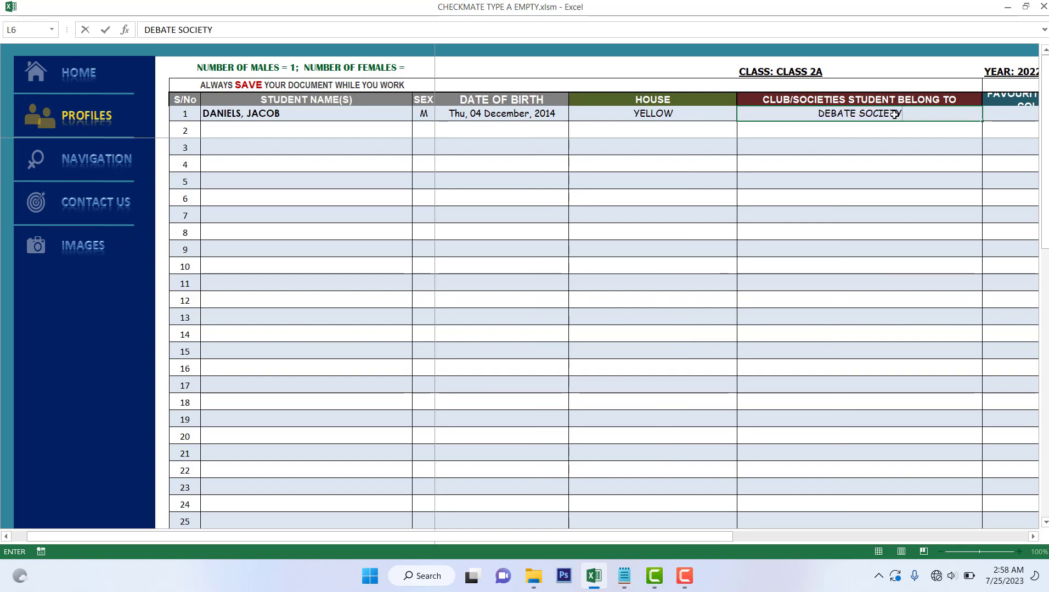
text(,)
text( S)
text(TE)
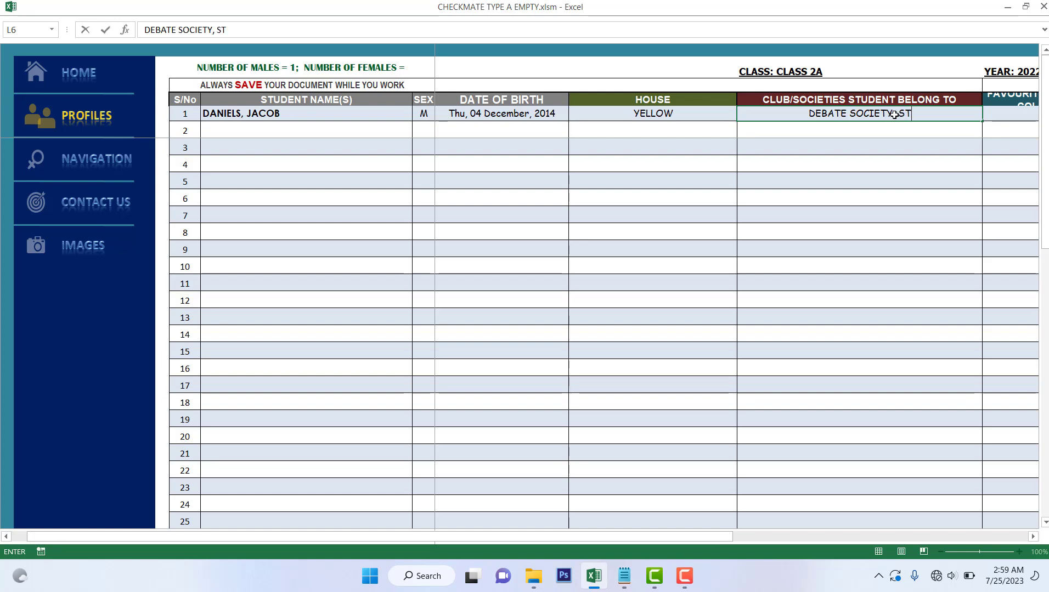
text(M)
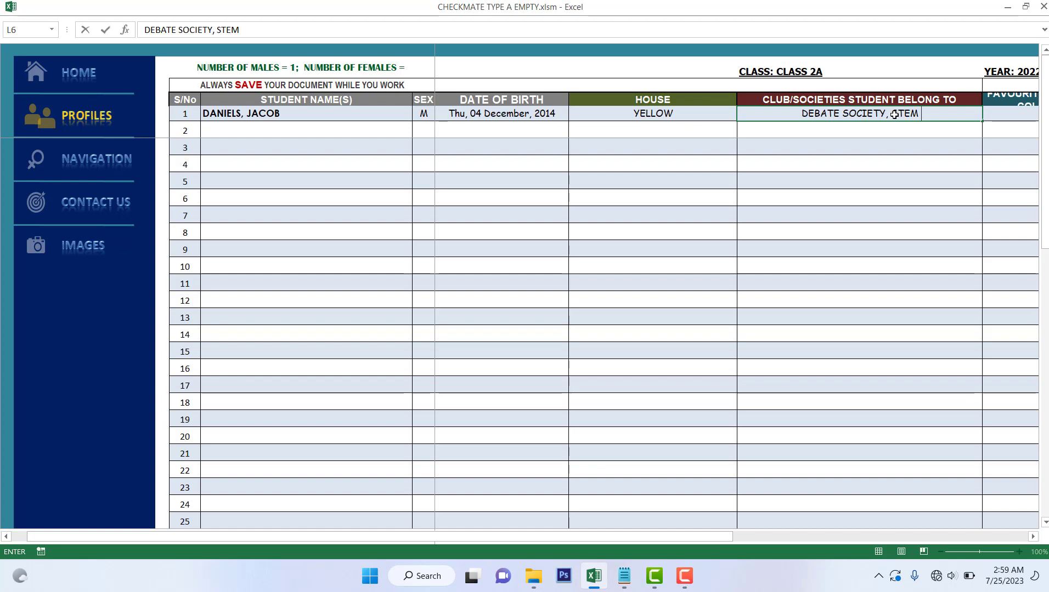
text( CL)
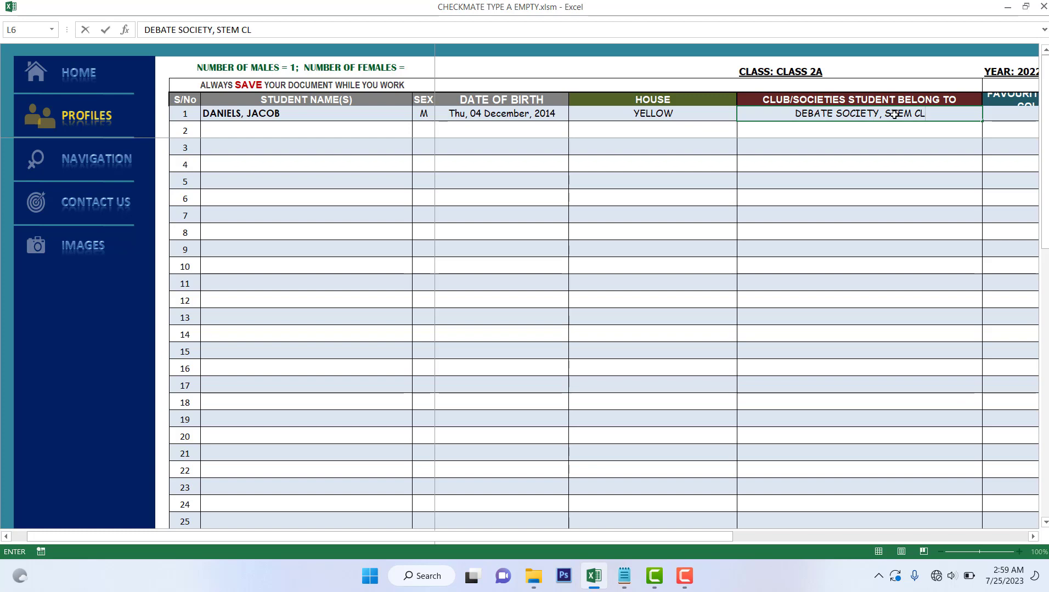
text(UB)
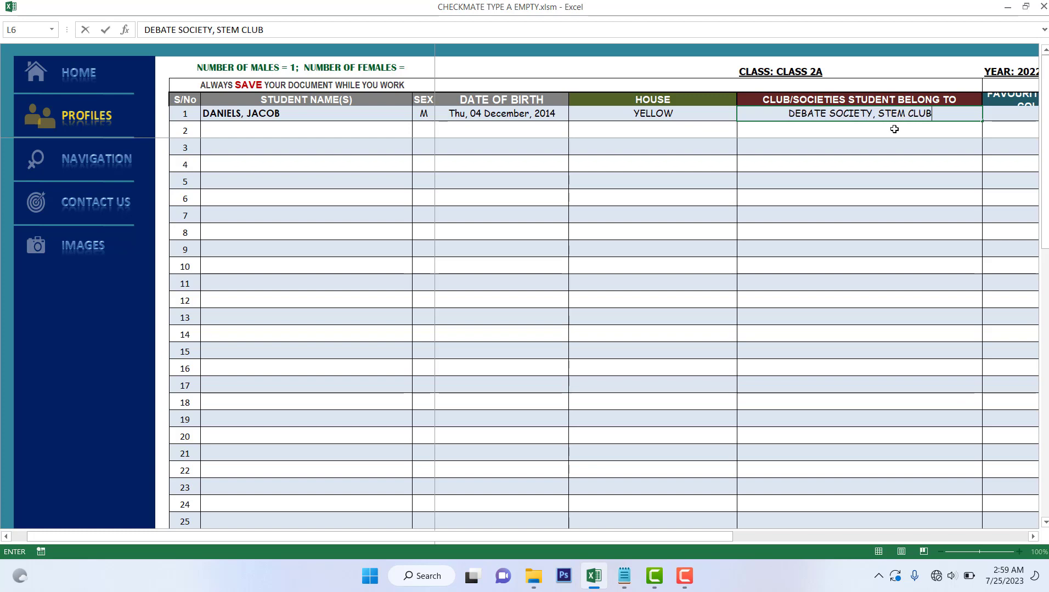
click(892, 128)
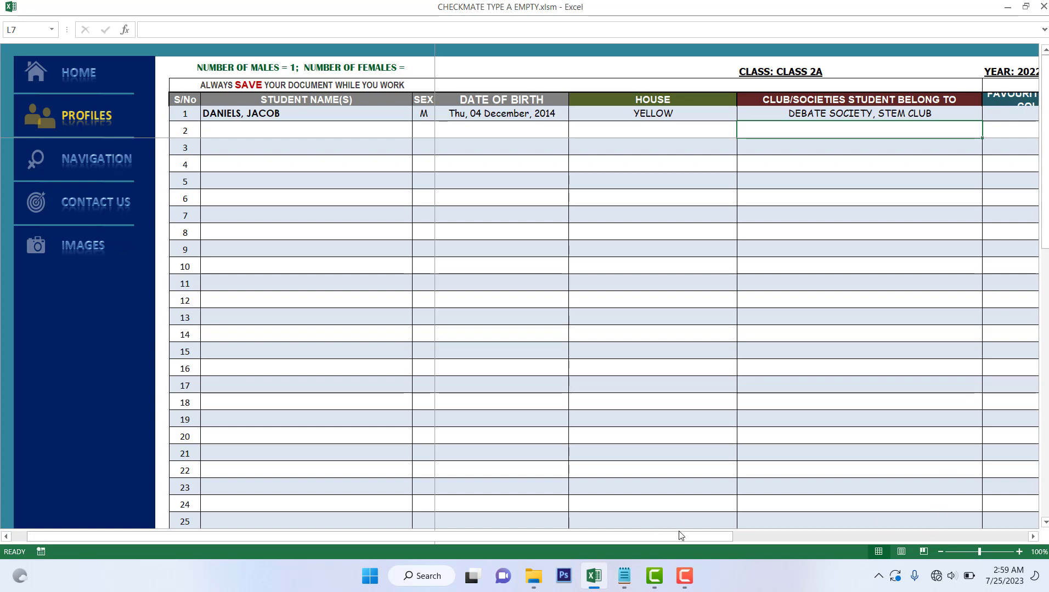
drag(601, 537, 636, 535)
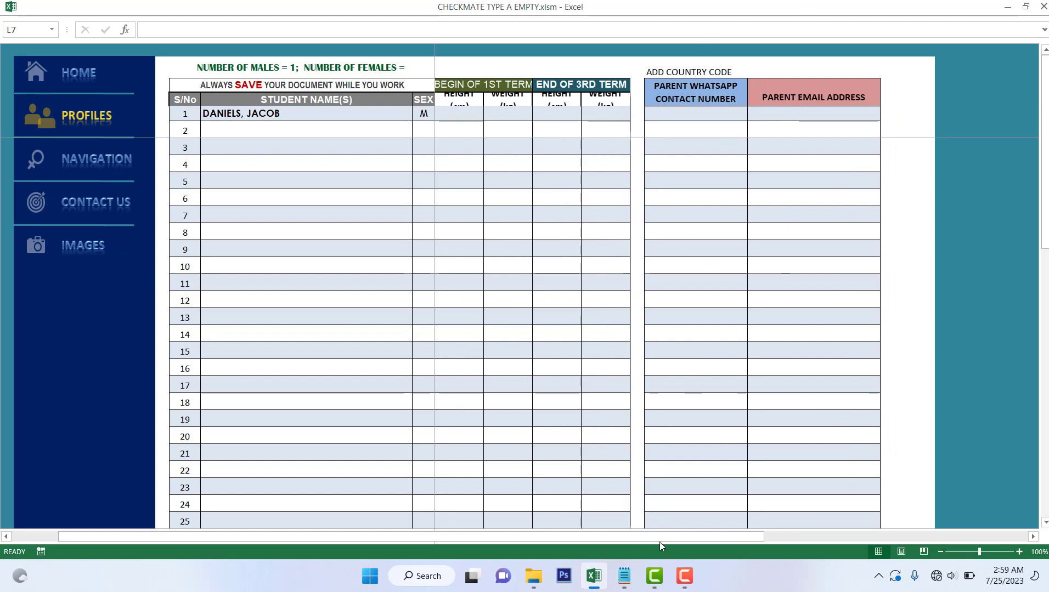
drag(266, 541, 169, 541)
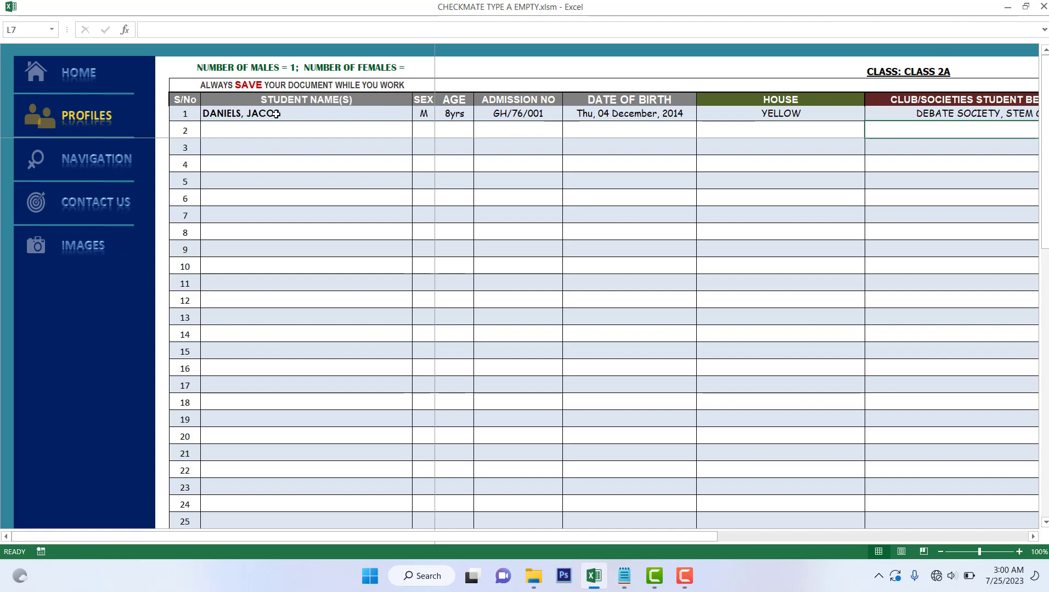
On the Navigation Centre sheet, enter 9/9/22 as the 1st term resumption date
click(86, 162)
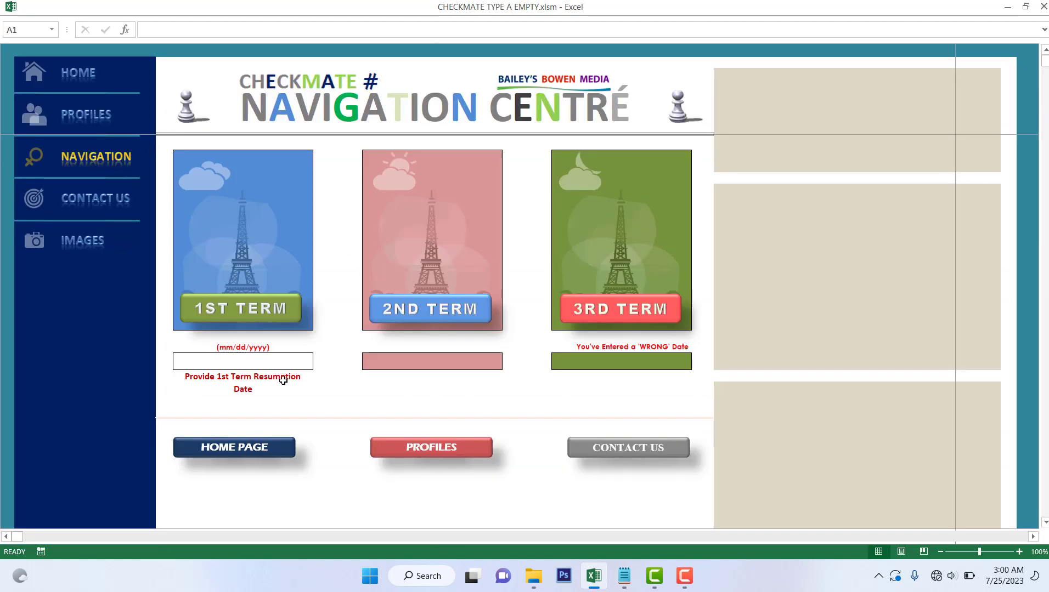
click(214, 366)
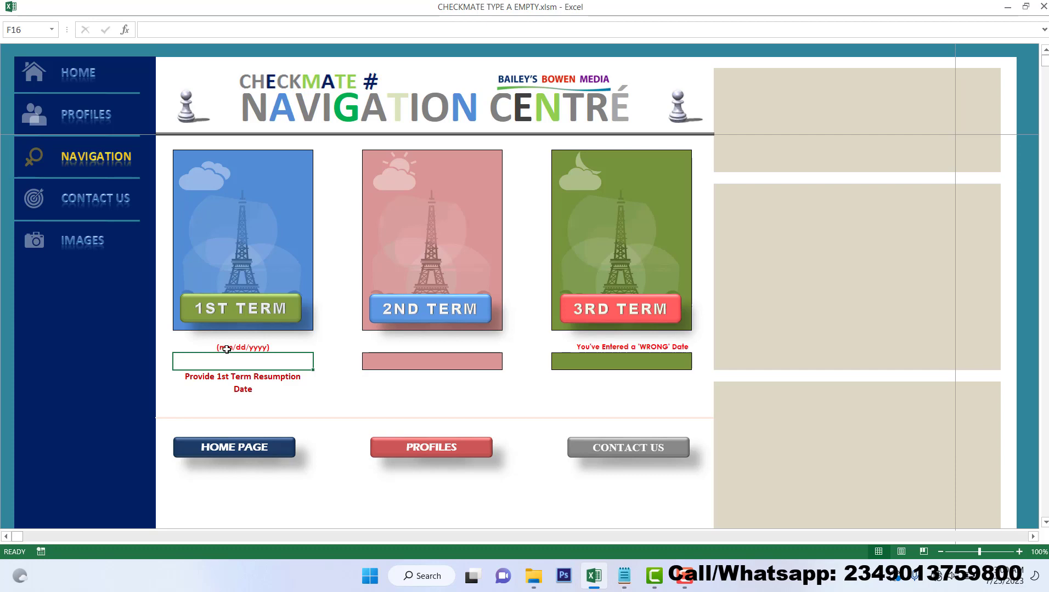
text(9)
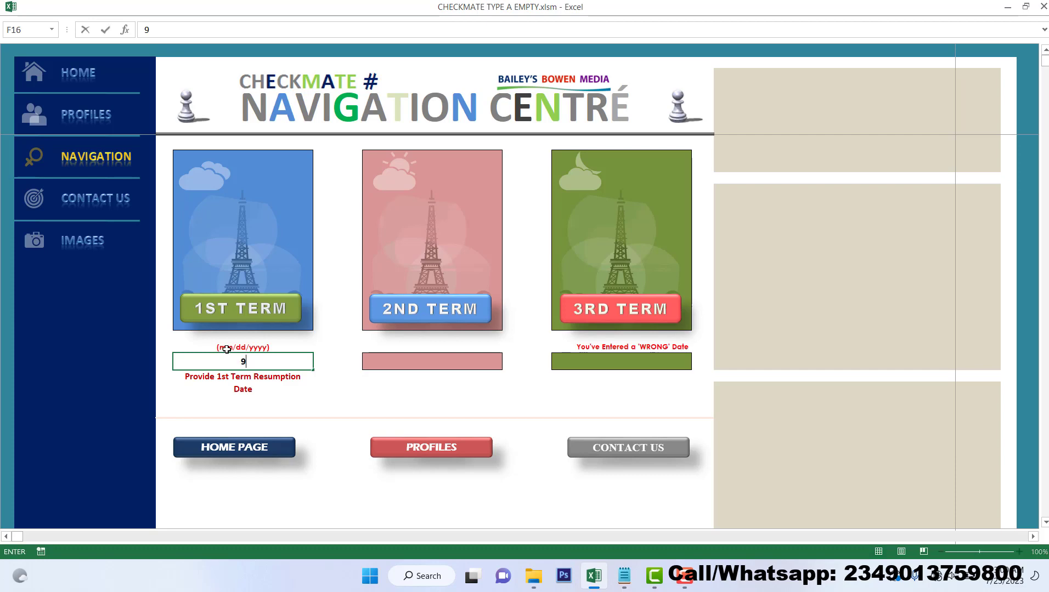
text(/9/2)
text(2)
key(Return)
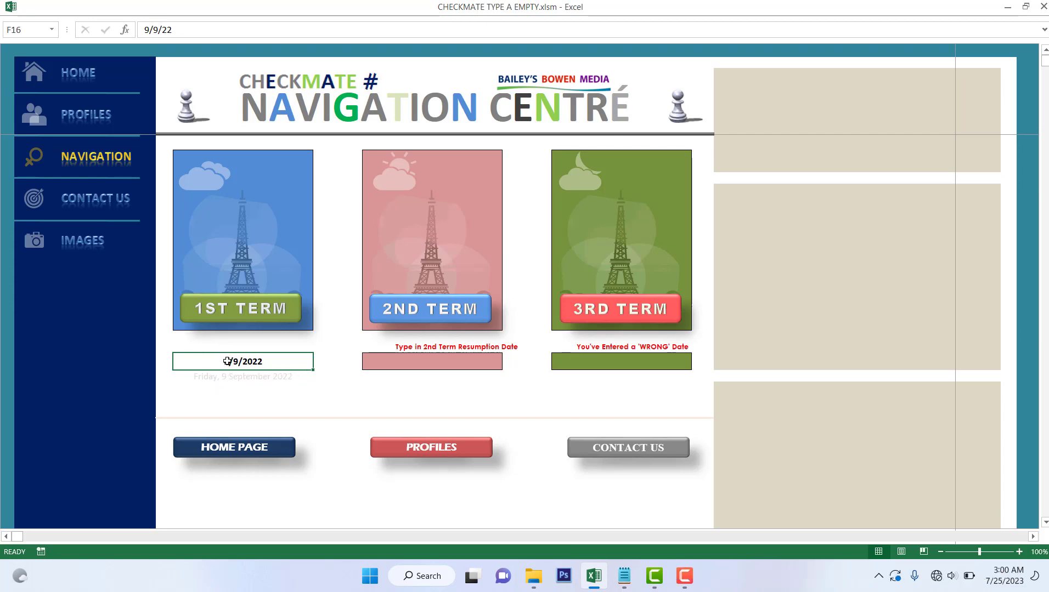
Change the 1st term date to 9/12/2022 and go to the 1ST TERM navigation centre
click(155, 30)
click(155, 29)
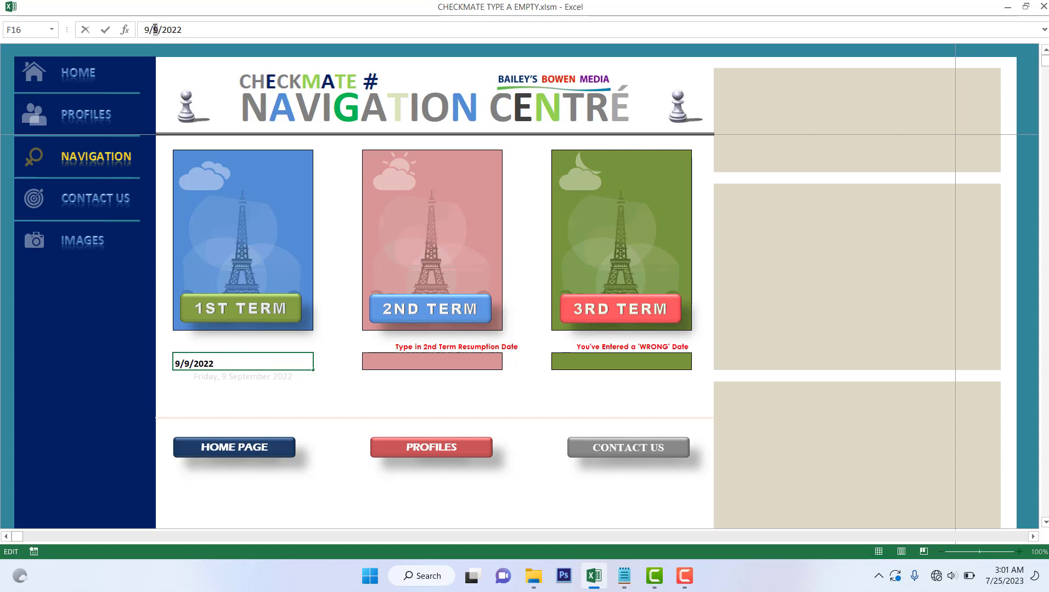
text(12)
key(Return)
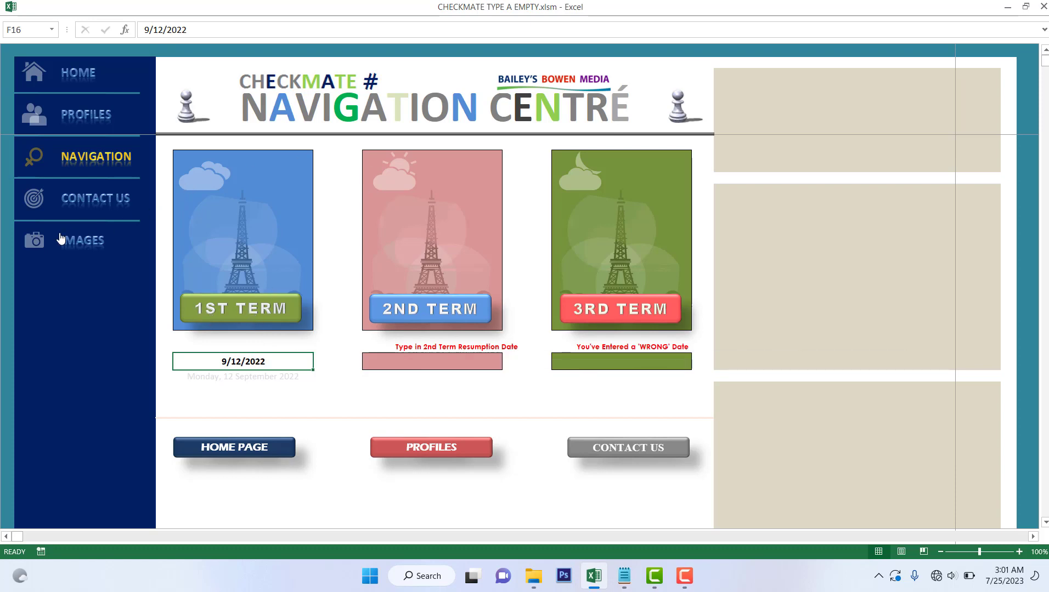
click(237, 310)
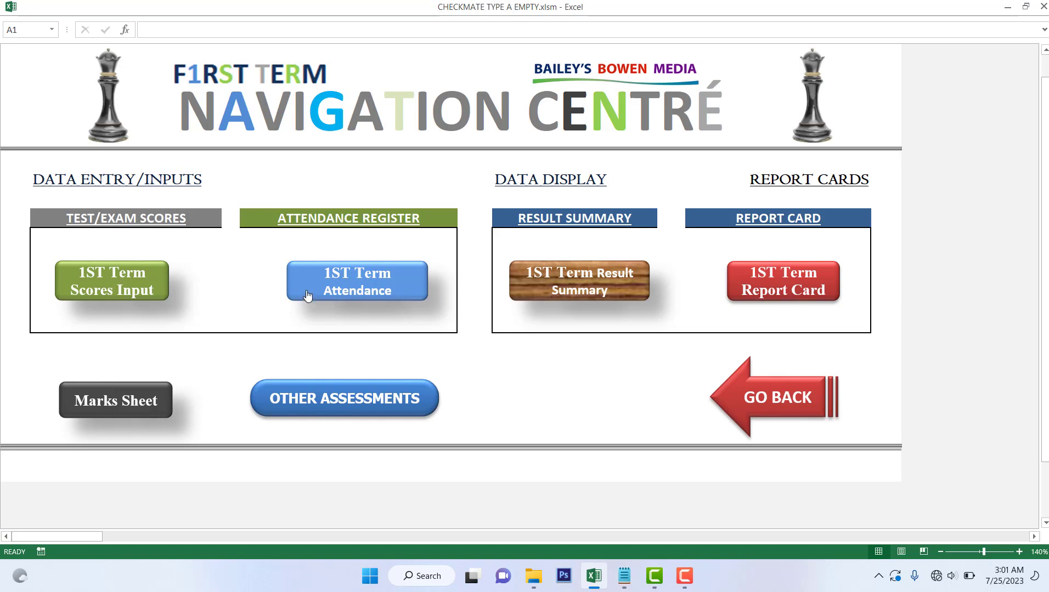
In 1st Term Attendance, enter weekly totals 10, 8, 8, 6 for WK 1–WK 4
click(360, 280)
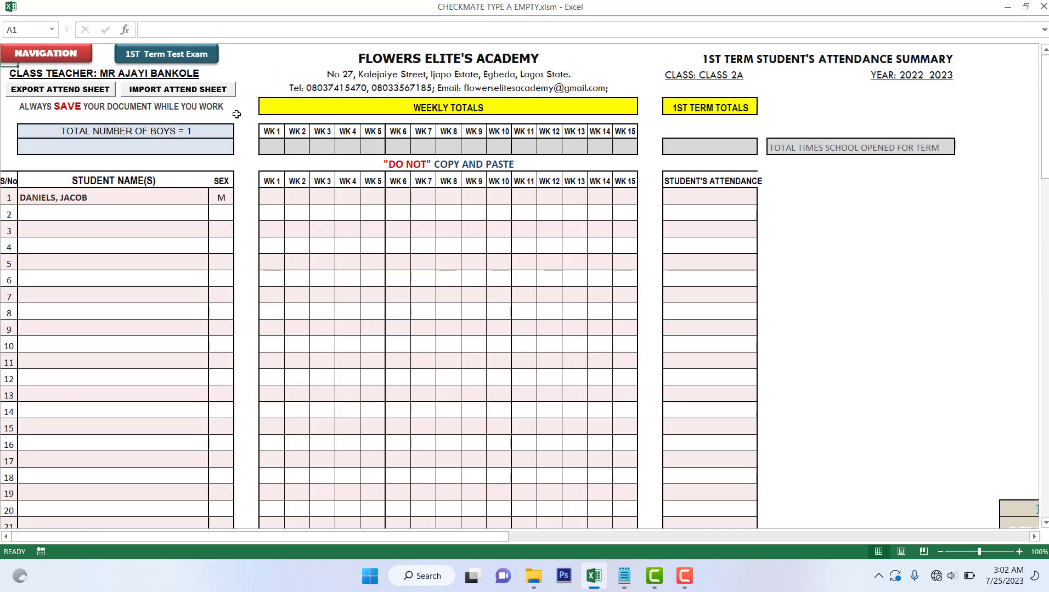
click(274, 148)
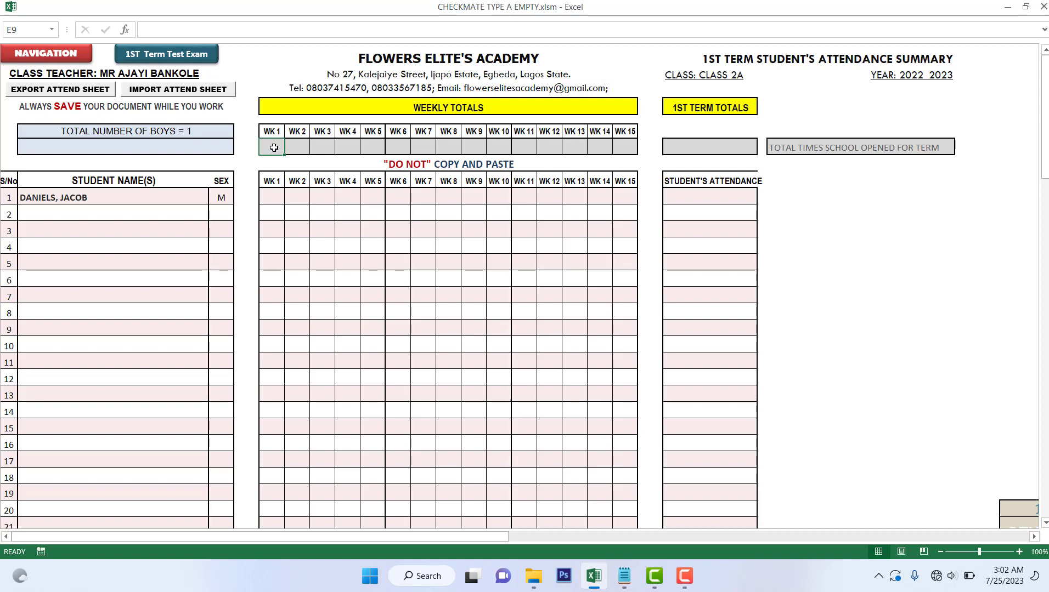
text(10)
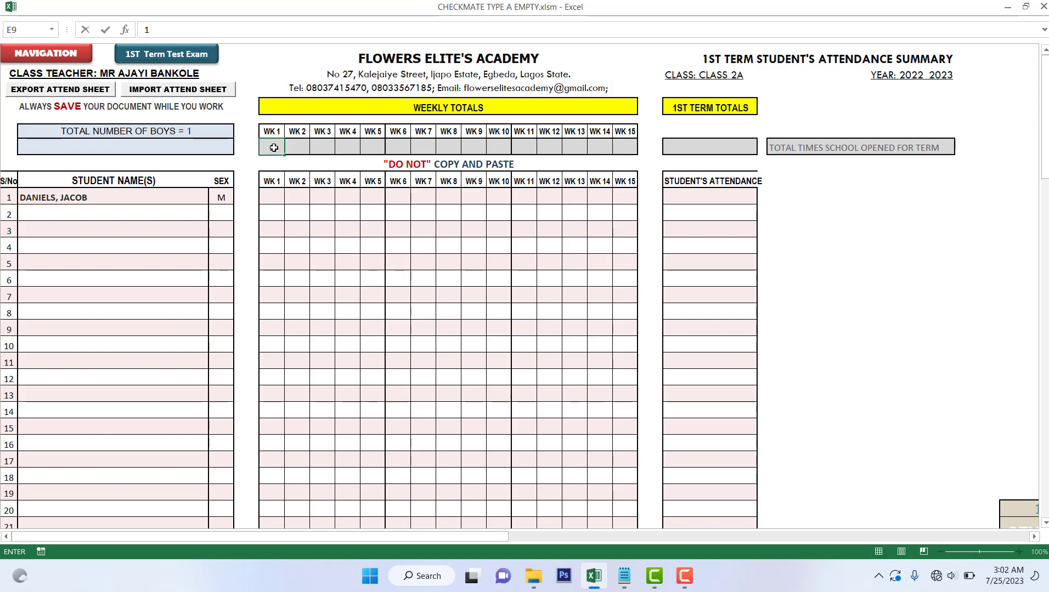
click(292, 148)
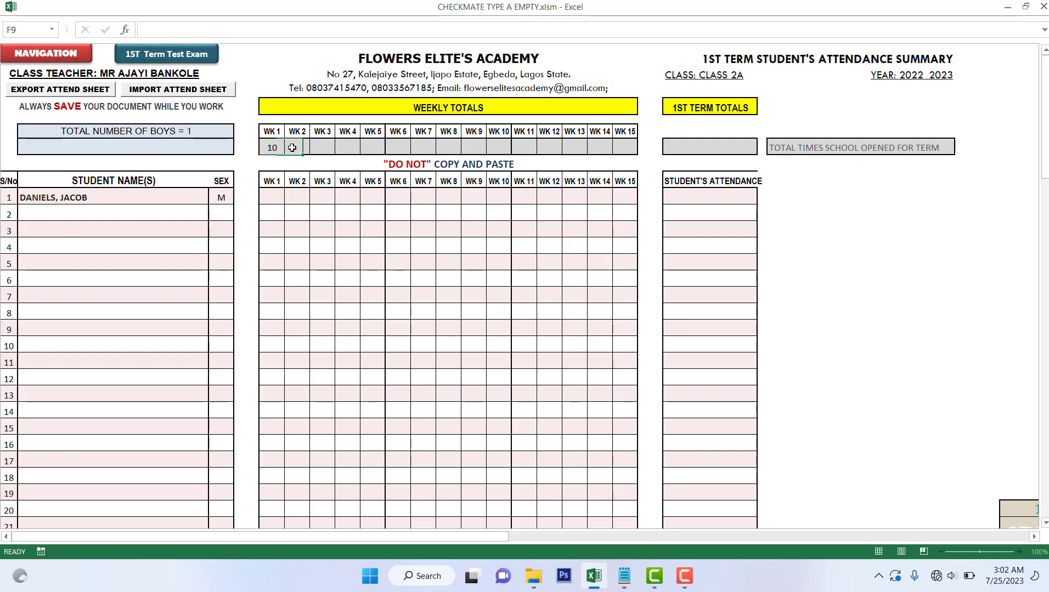
text(8)
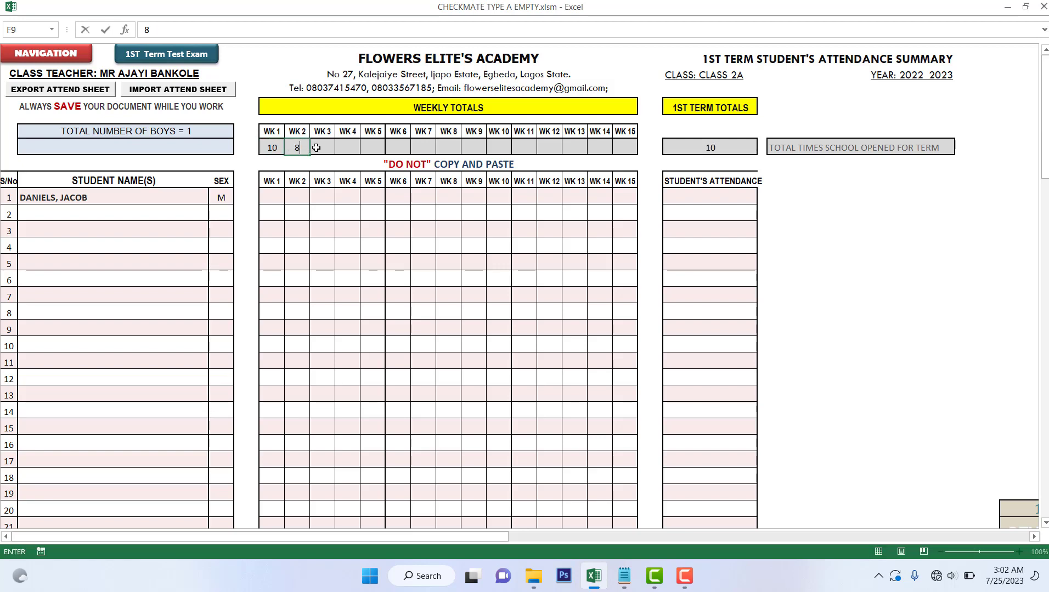
click(328, 148)
text(8)
click(349, 149)
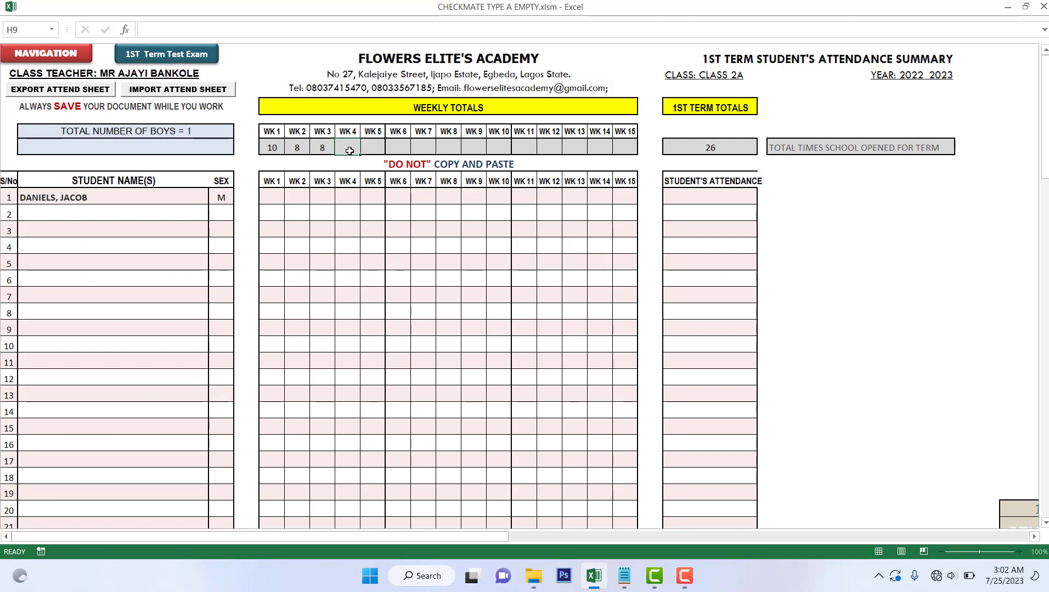
text(6)
click(370, 148)
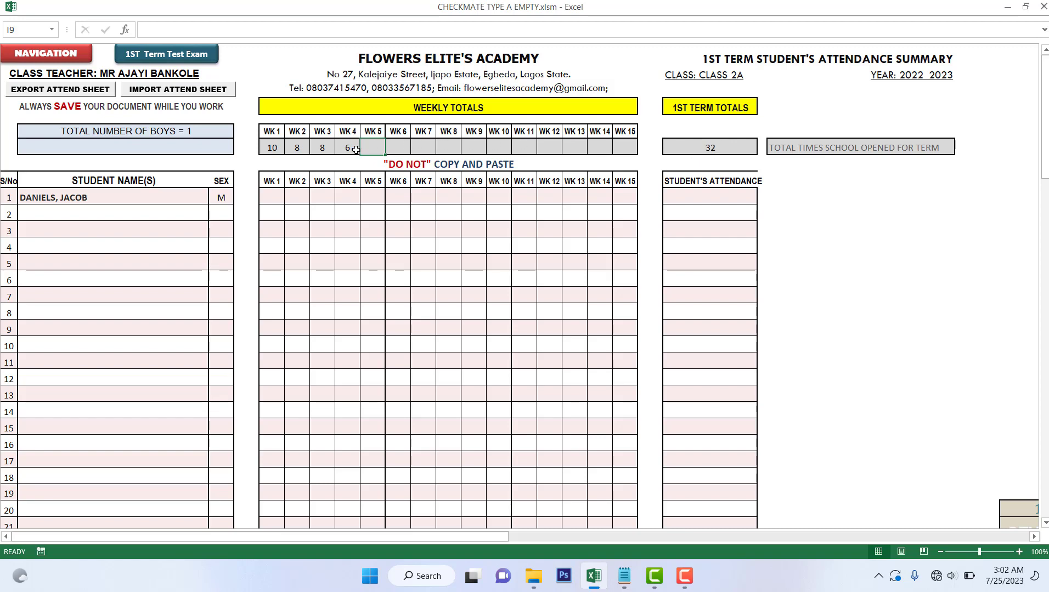
drag(348, 149, 278, 143)
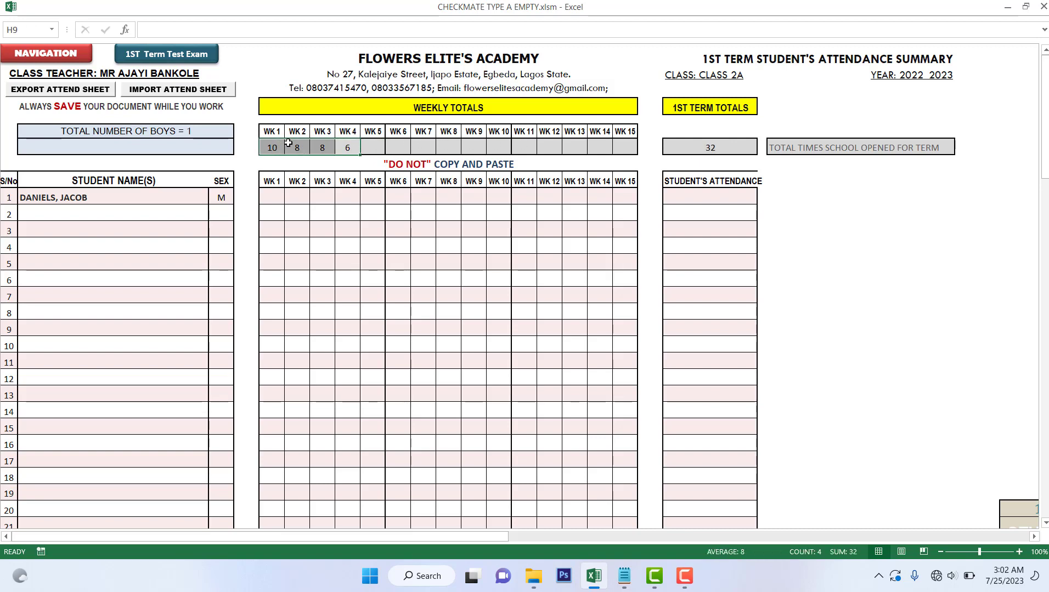
Clear the four weekly totals and enter 212 as the week 1 total
key(Delete)
click(268, 146)
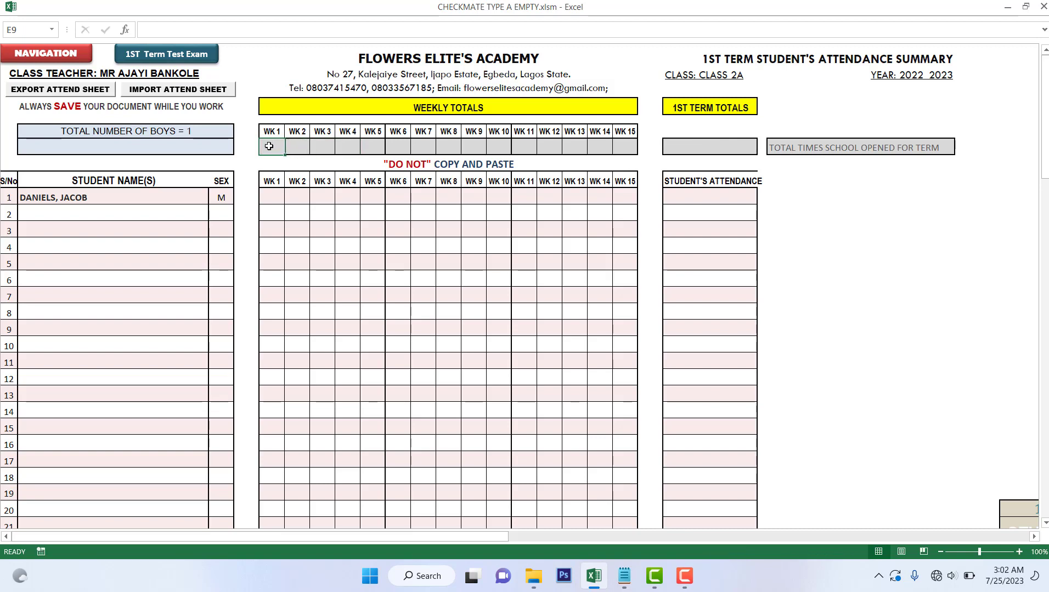
text(212)
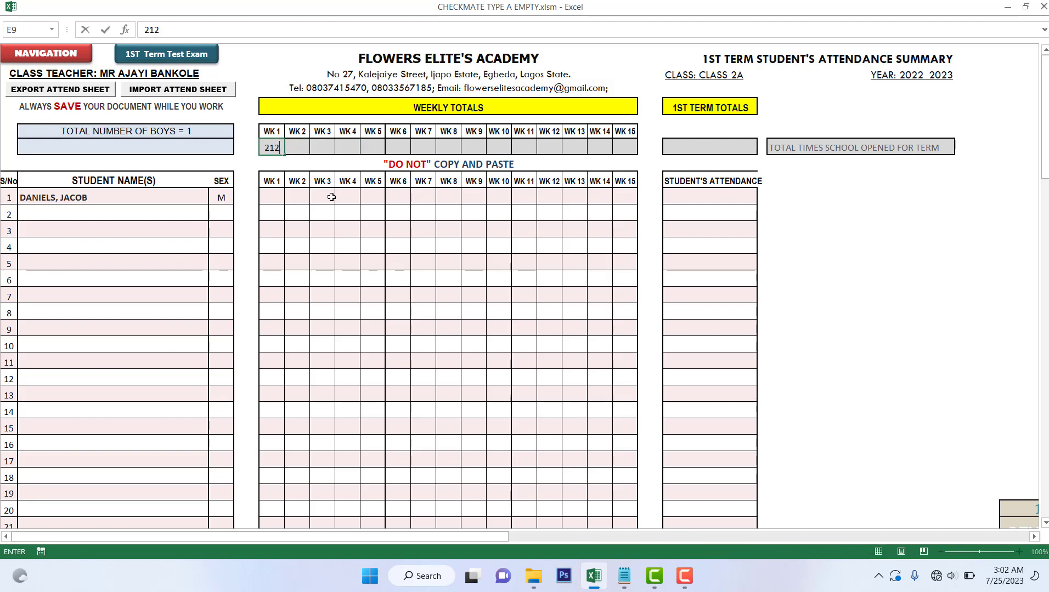
click(326, 196)
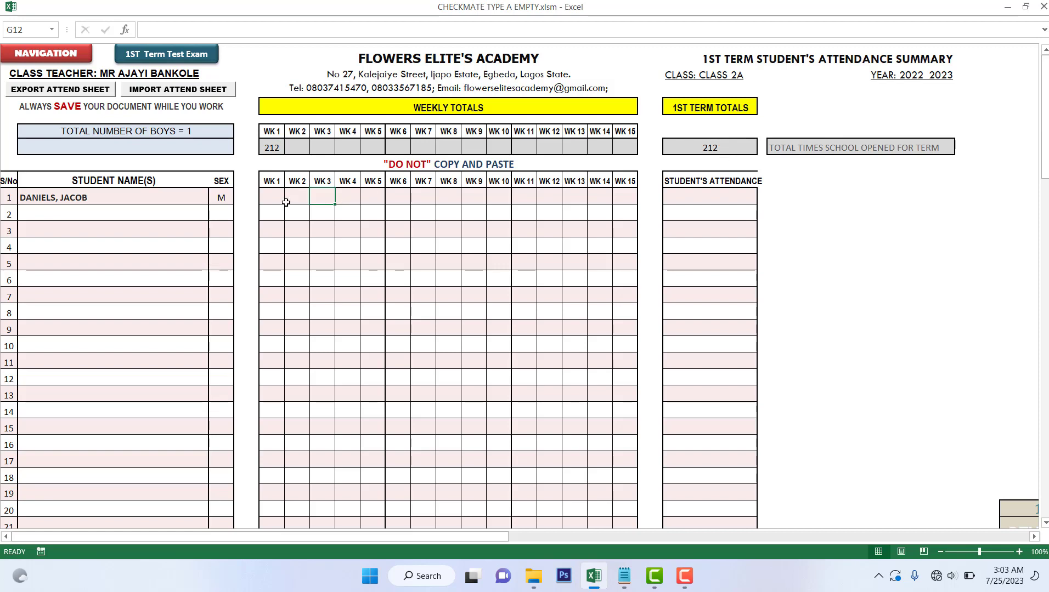
Record the first student's attendance as 10 for week 1 and 8 for week 2
click(269, 198)
text(19)
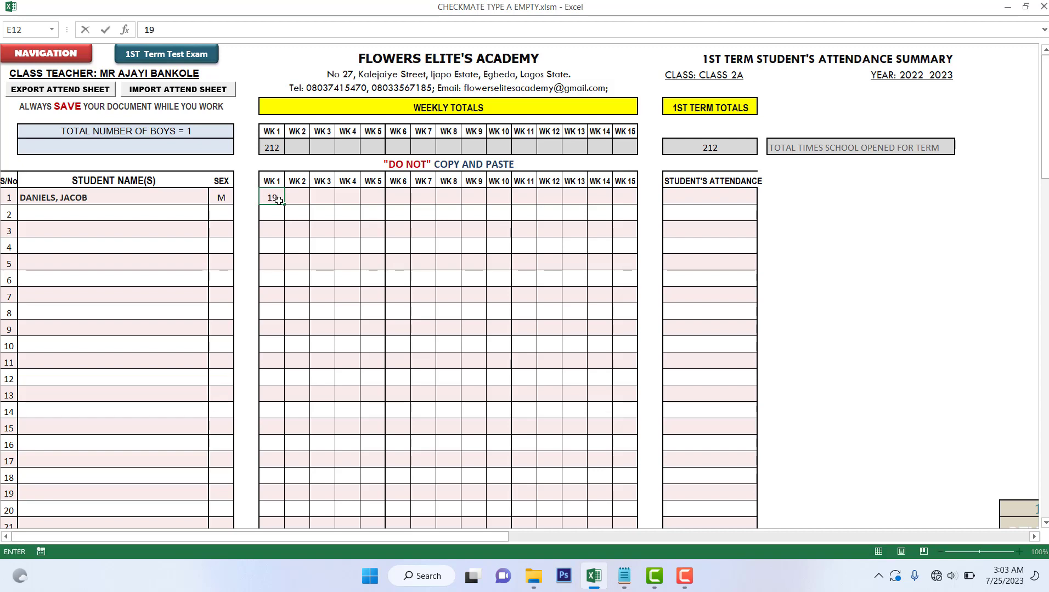
key(BackSpace)
text(0)
key(Tab)
text(1)
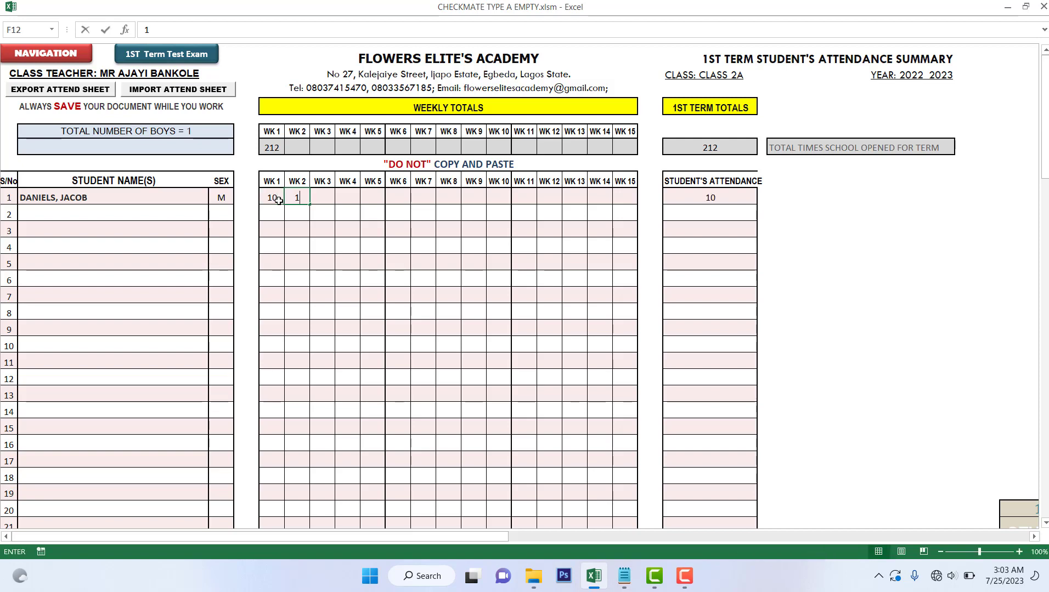
text(0)
key(BackSpace)
key(BackSpace)
text(8)
key(ctrl+Return)
Record 8 for week 3 and 6 for week 4 in the first student's row
key(Right)
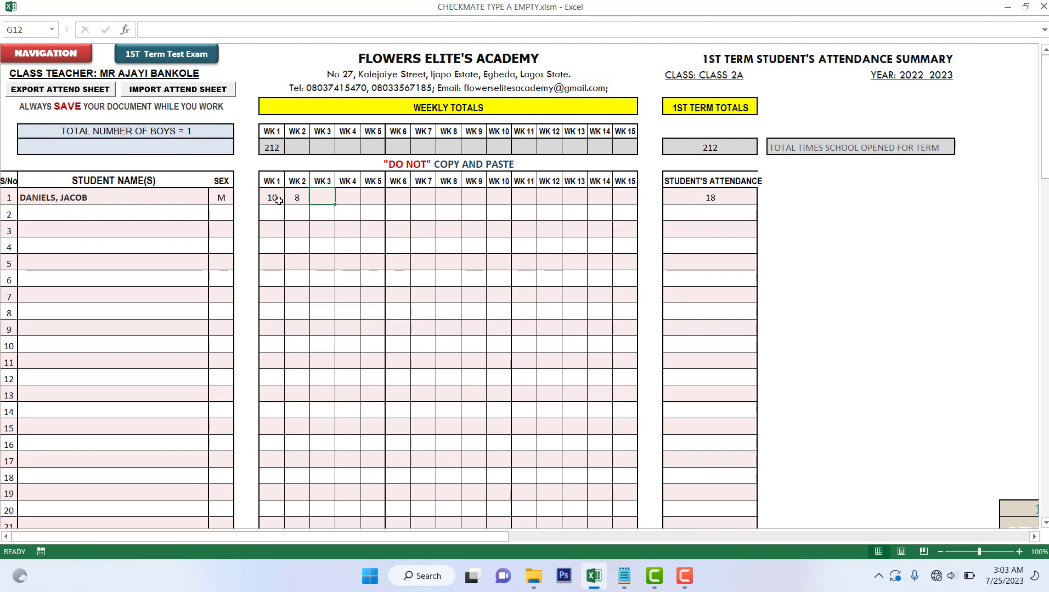
text(8)
key(ctrl+Return)
key(Right)
text(6)
key(Return)
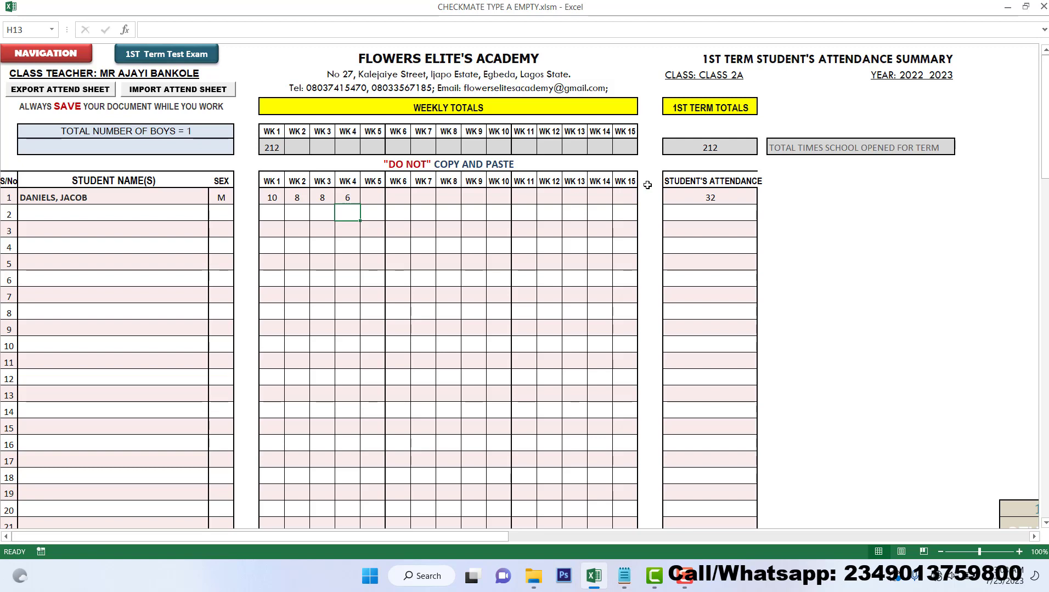
click(266, 212)
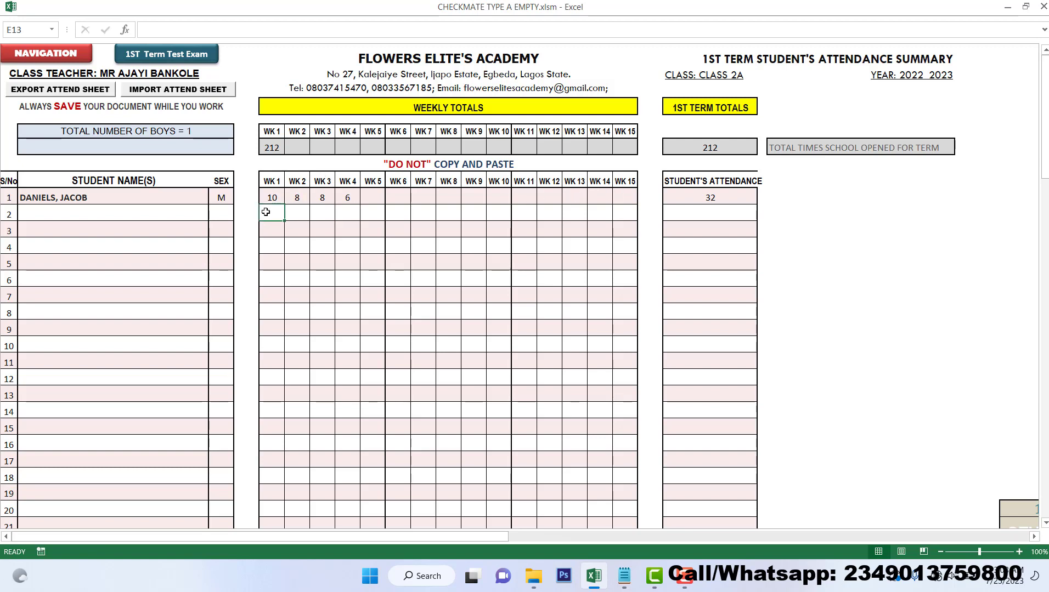
Enter 210 in the second row's week 1 cell, then delete it again
text(210)
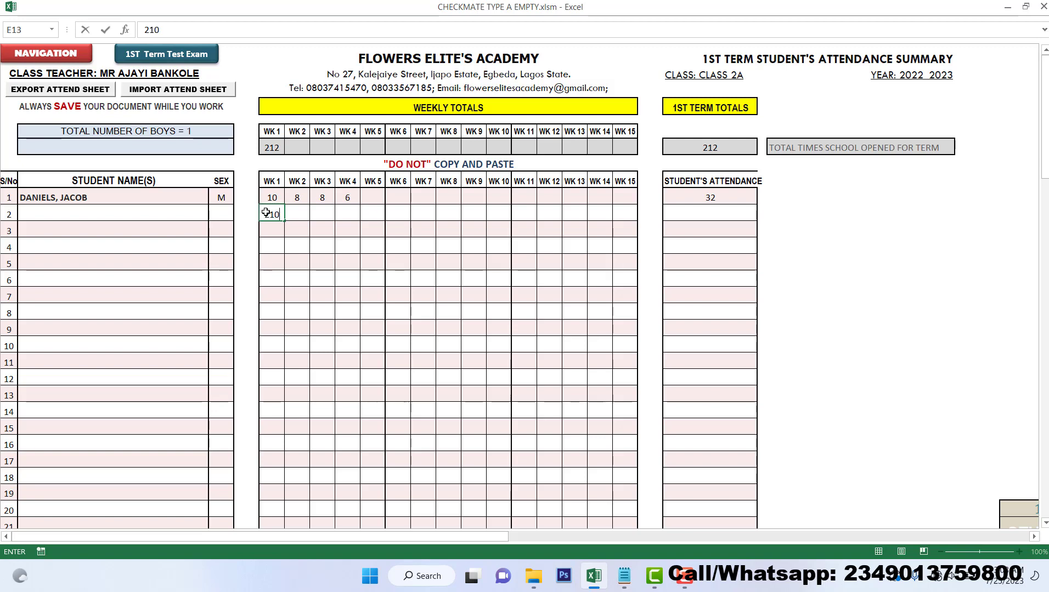
key(Return)
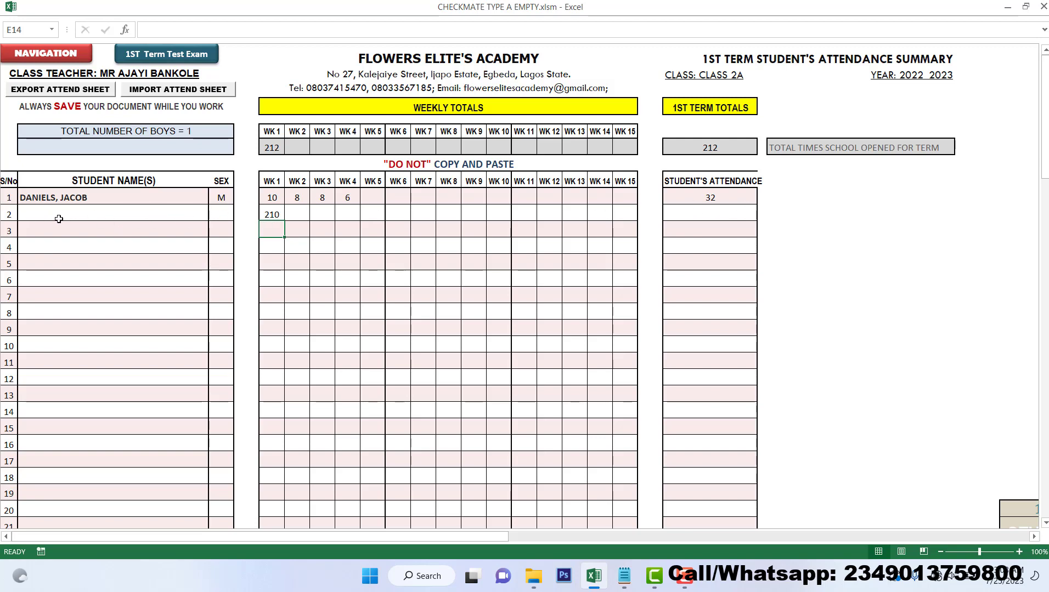
click(272, 212)
key(Delete)
Clear the first student's weekly entries and enter 210 in week 1 (E12)
drag(272, 197, 343, 197)
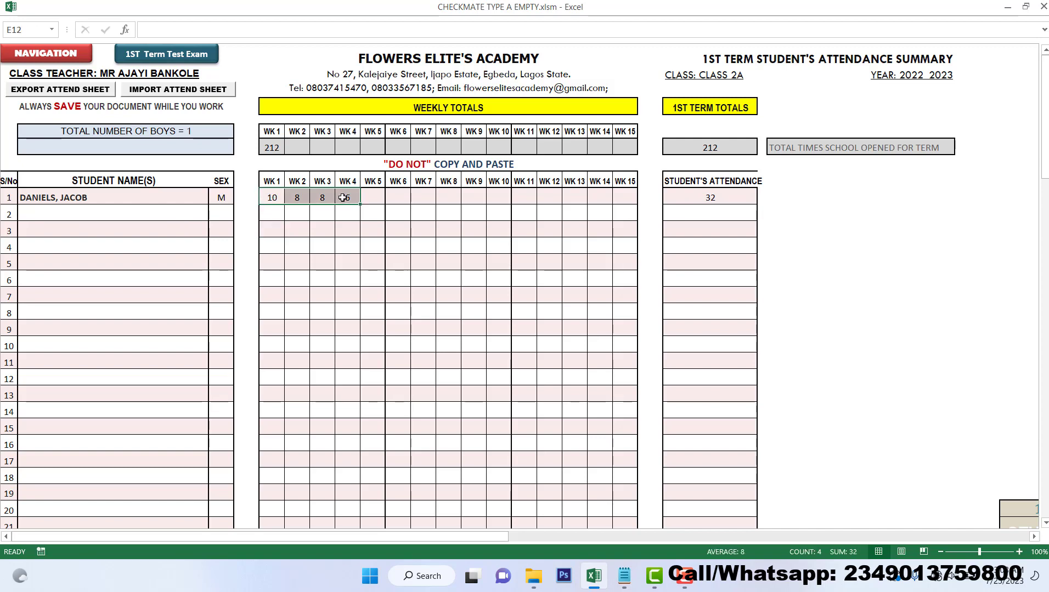
key(Delete)
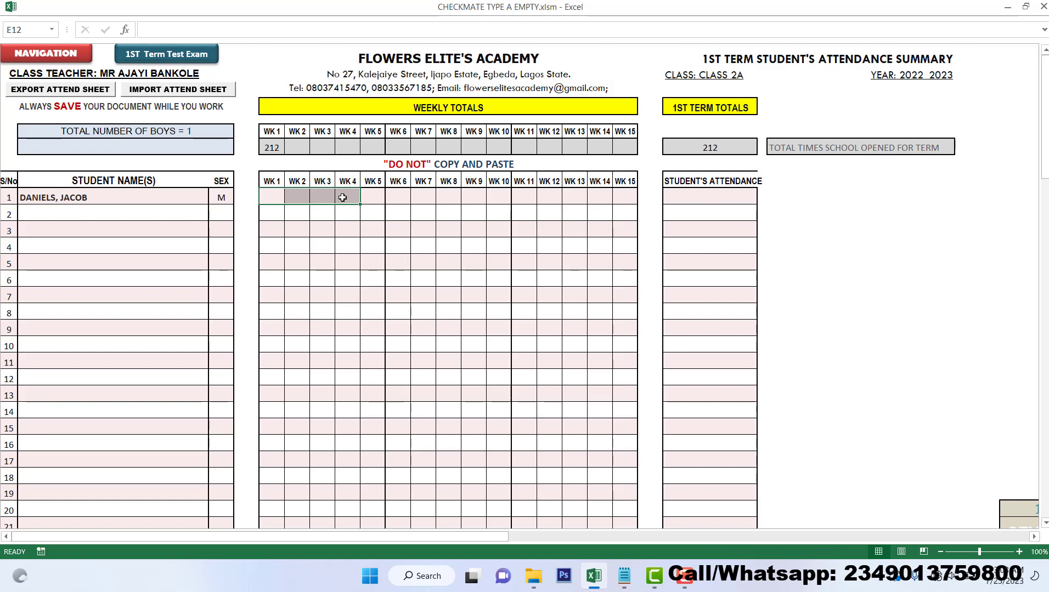
click(262, 198)
text(2)
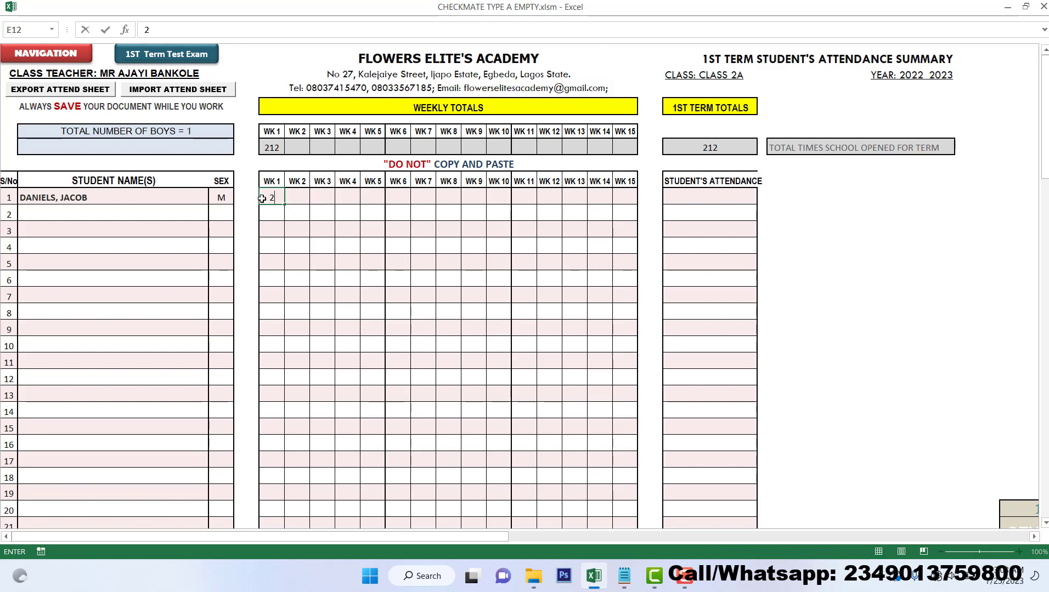
text(10)
key(Return)
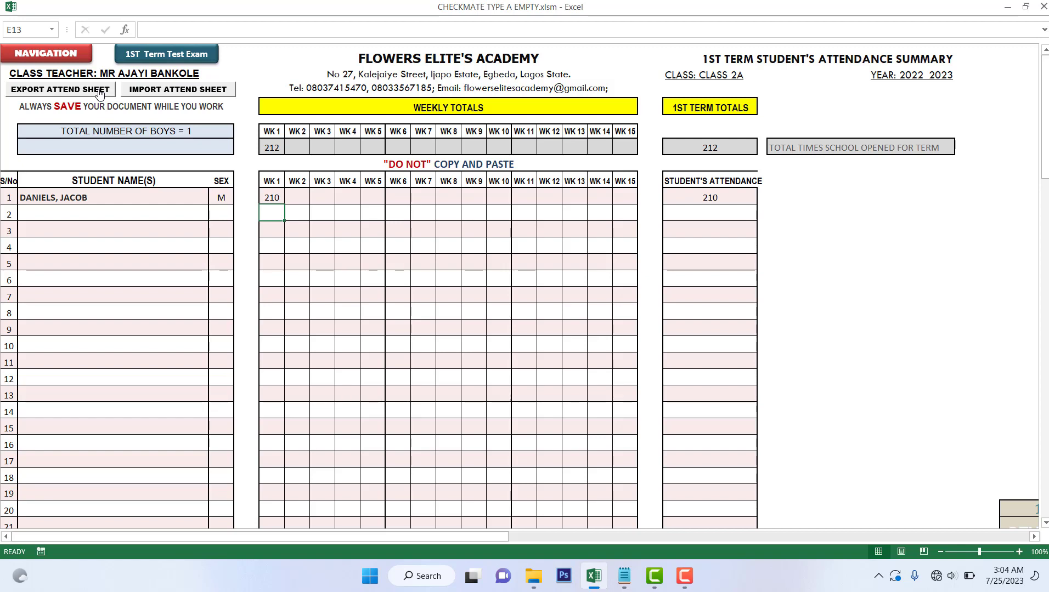
click(280, 196)
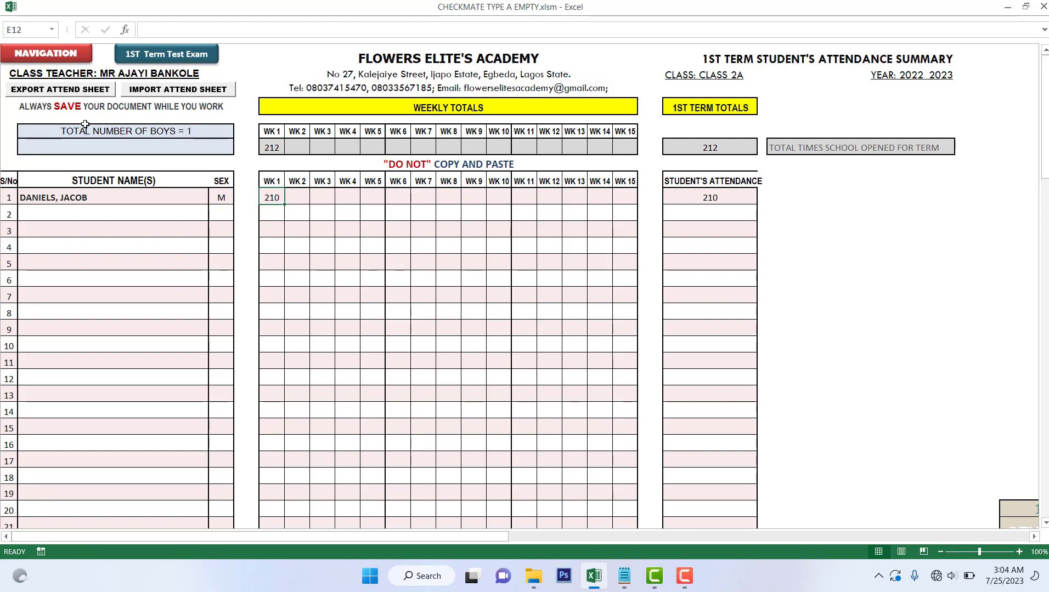
Export the attendance sheet to RECOVERED CHECKMATE > CHECKMATE TEMPLATE and acknowledge the success message
click(82, 91)
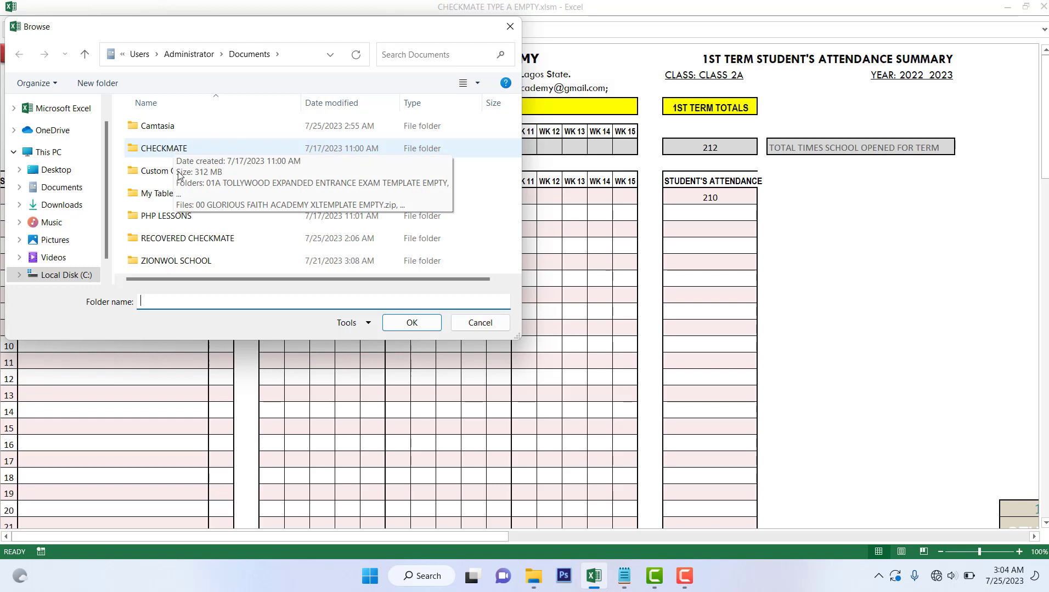
double_click(181, 239)
click(181, 239)
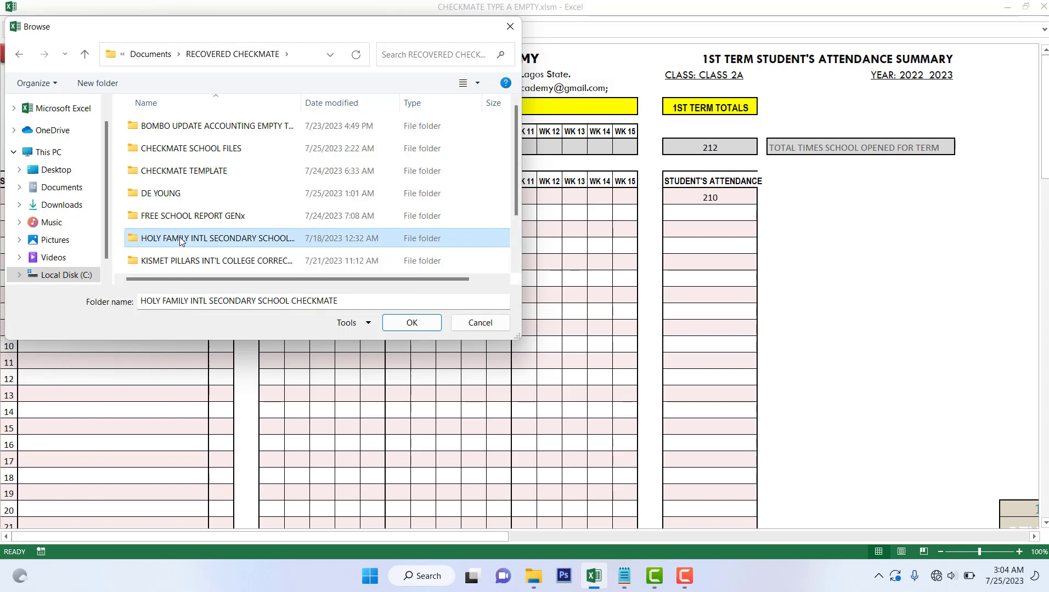
double_click(172, 173)
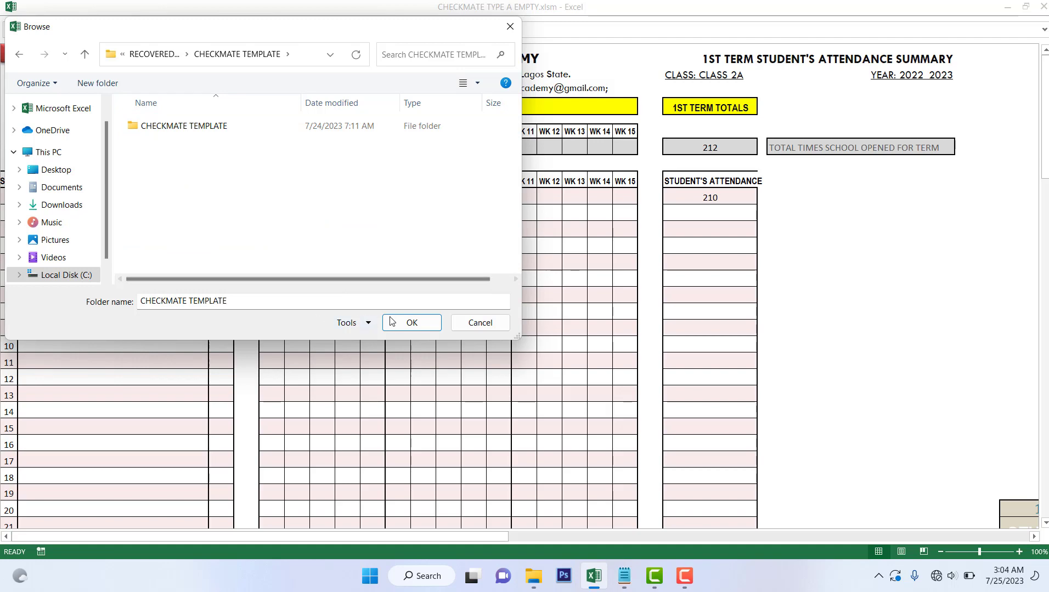
click(411, 322)
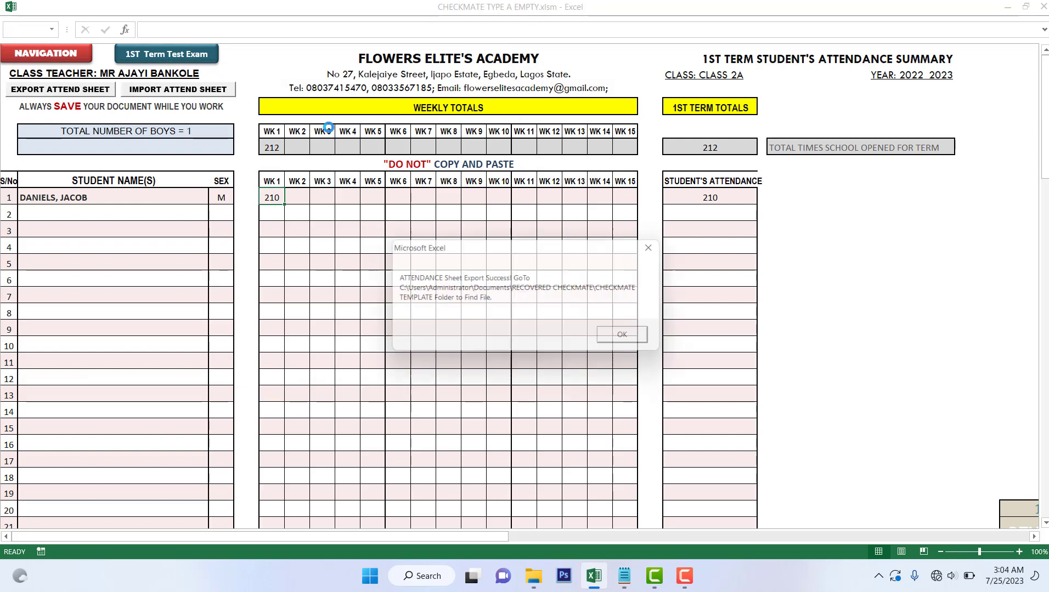
click(620, 339)
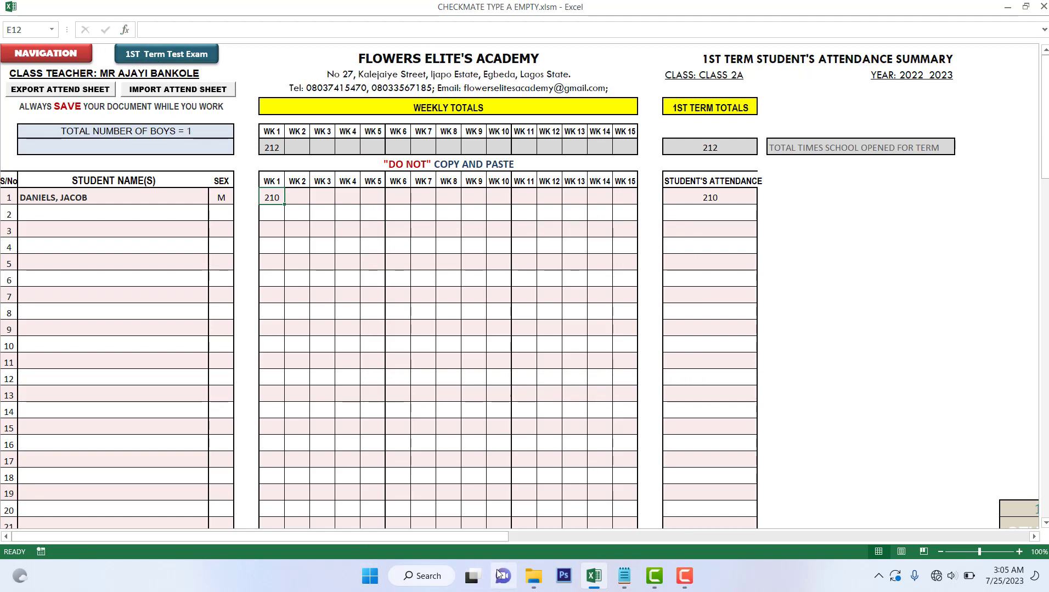
click(533, 576)
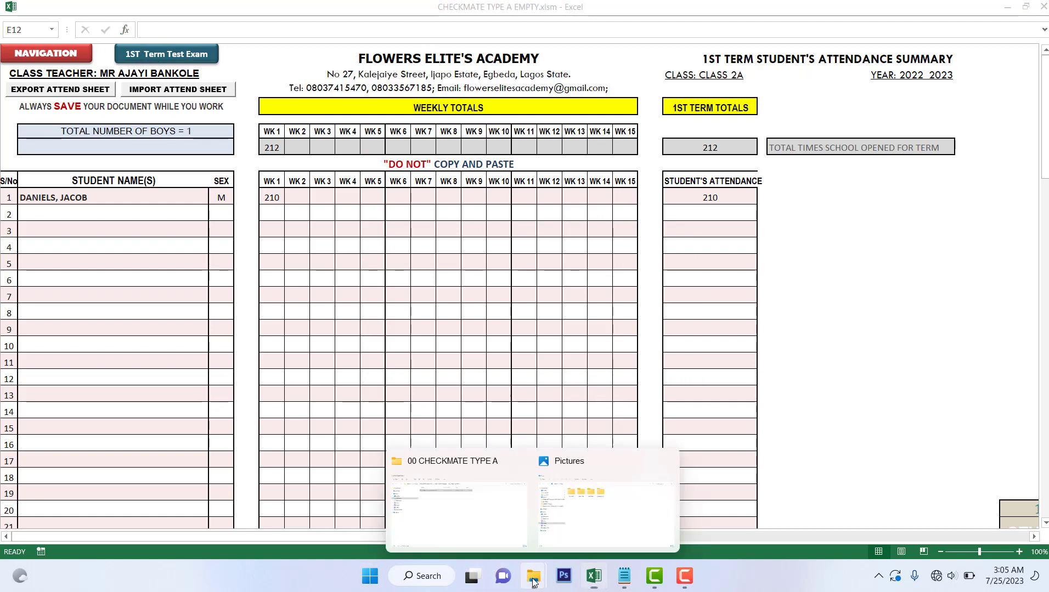
Navigate File Explorer to RECOVERED CHECKMATE > CHECKMATE TEMPLATE and open the ATTENDANCE_Sheet - CLASS 2A-1ST TERM workbook
click(510, 514)
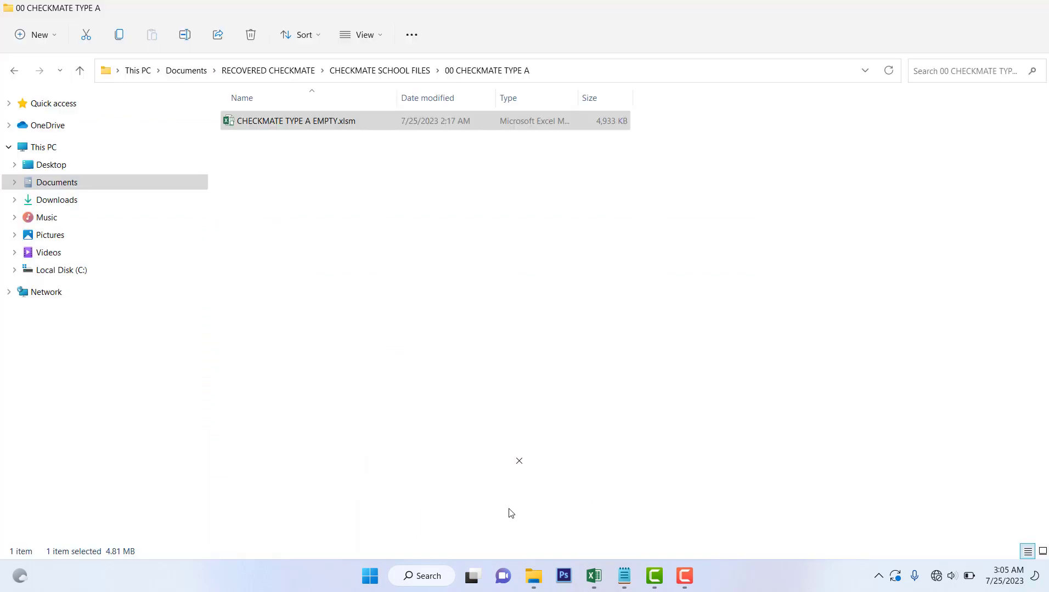
click(334, 70)
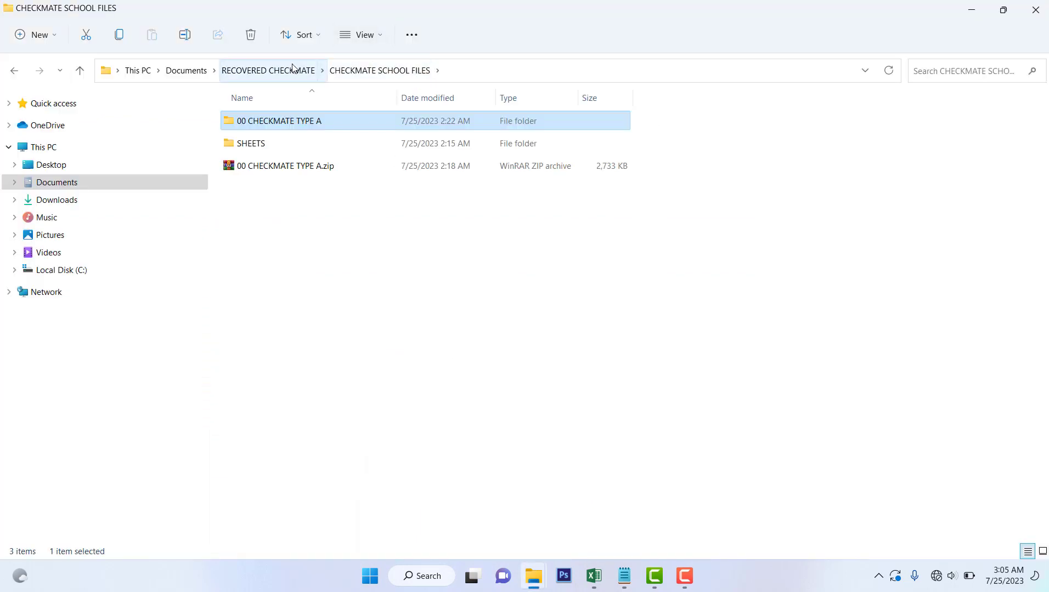
click(291, 71)
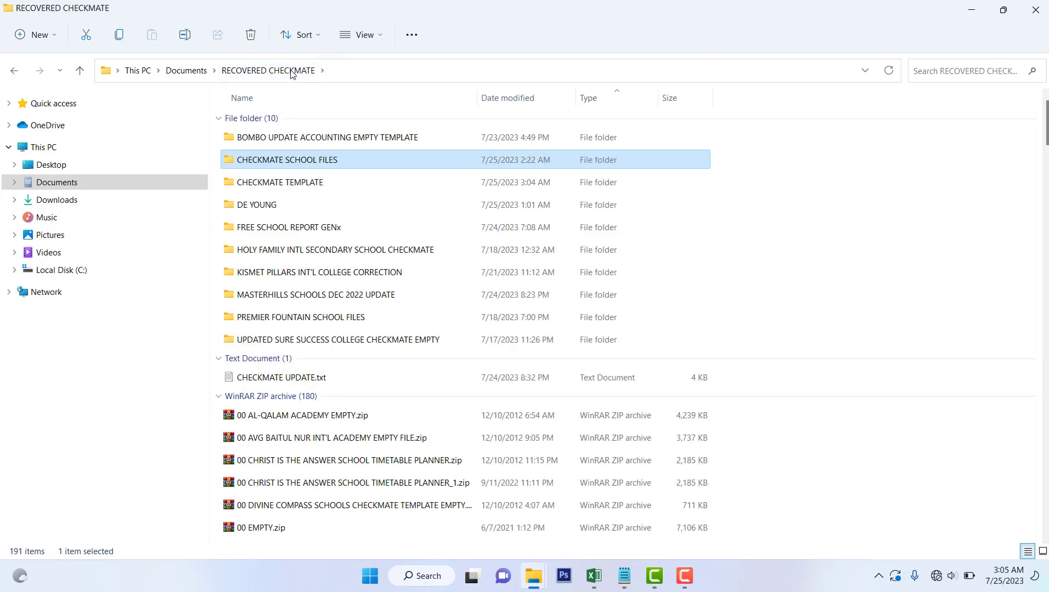
double_click(285, 167)
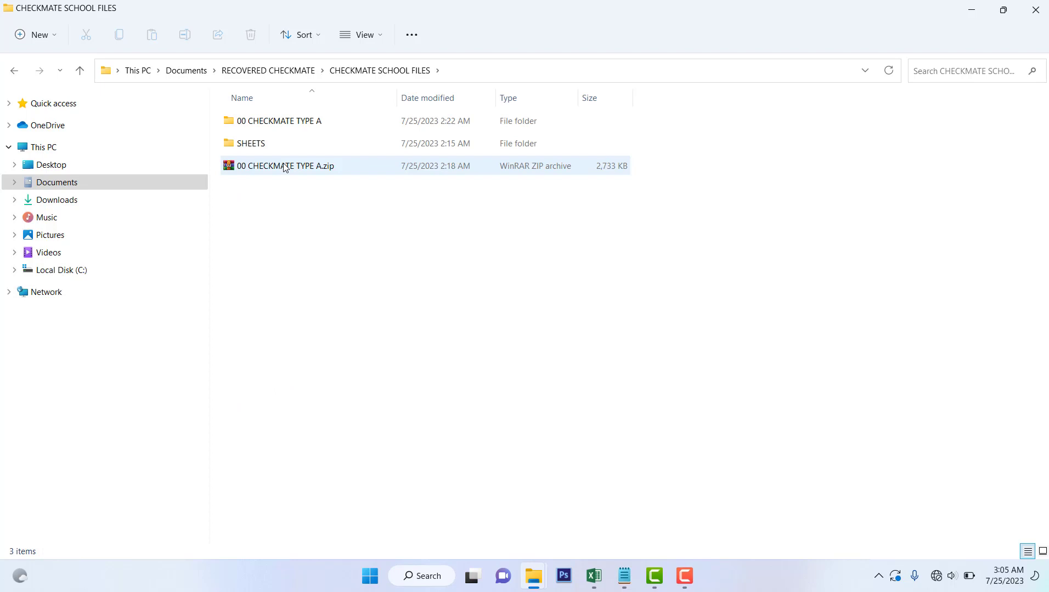
click(14, 74)
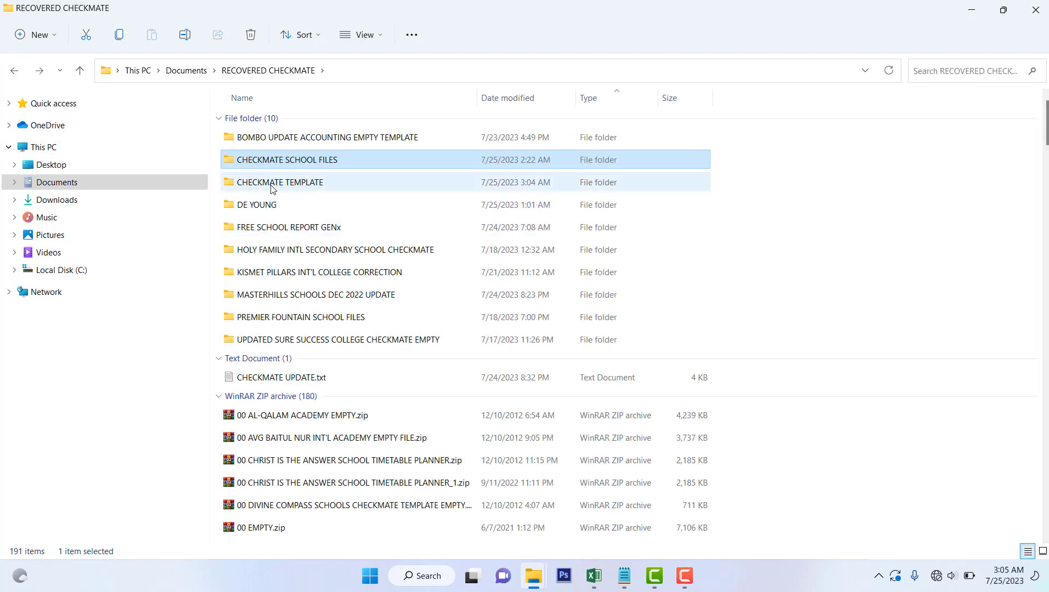
double_click(273, 189)
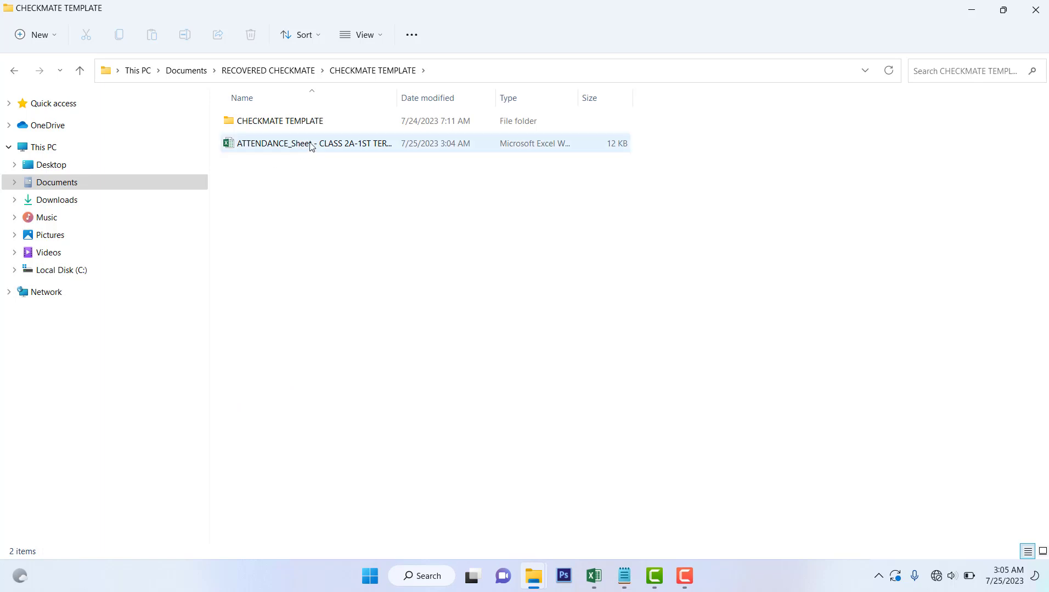
click(310, 146)
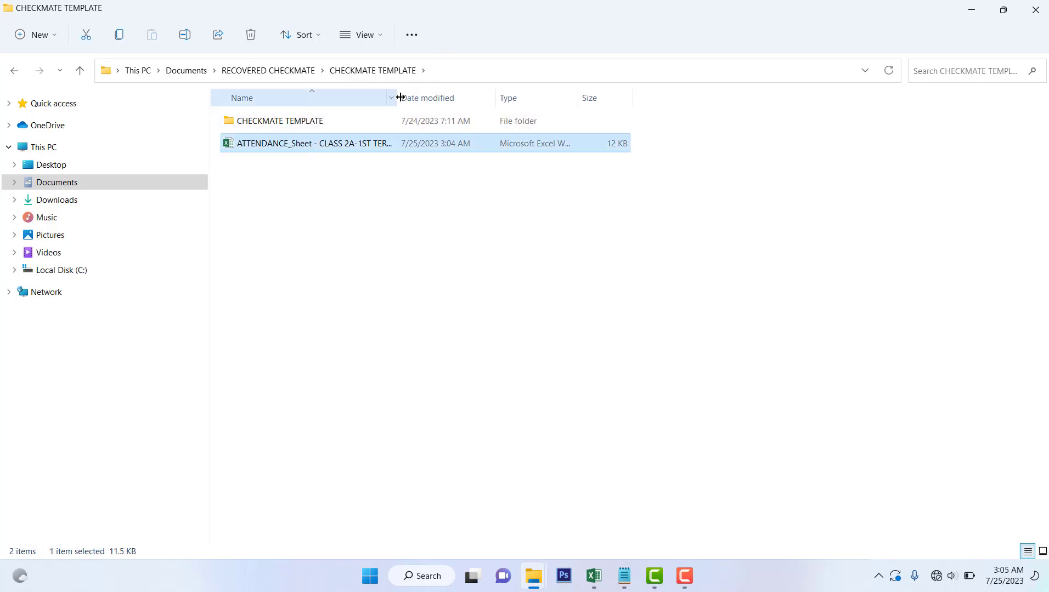
drag(405, 98, 515, 98)
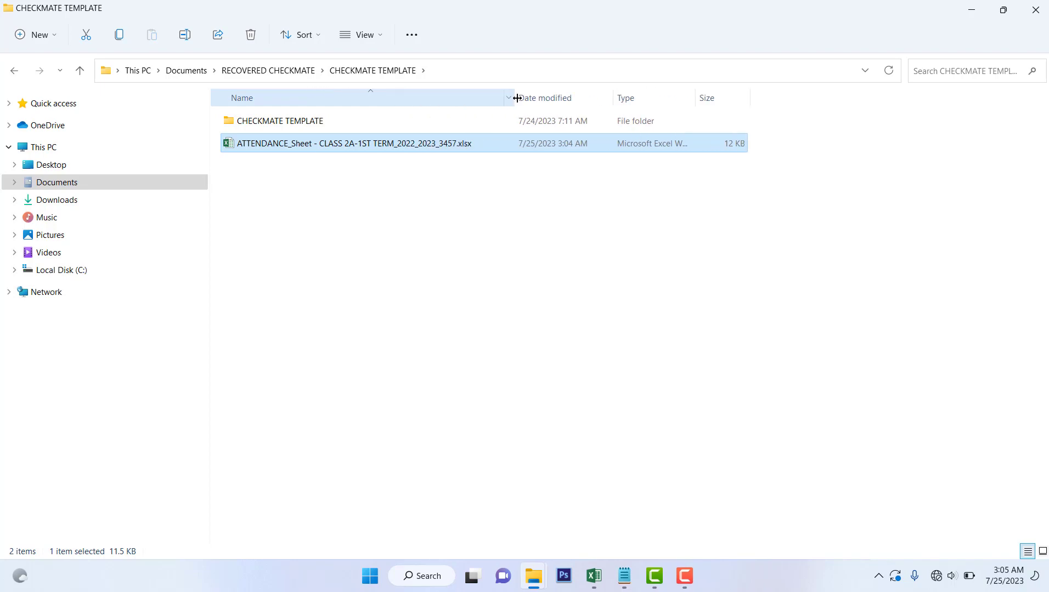
double_click(331, 146)
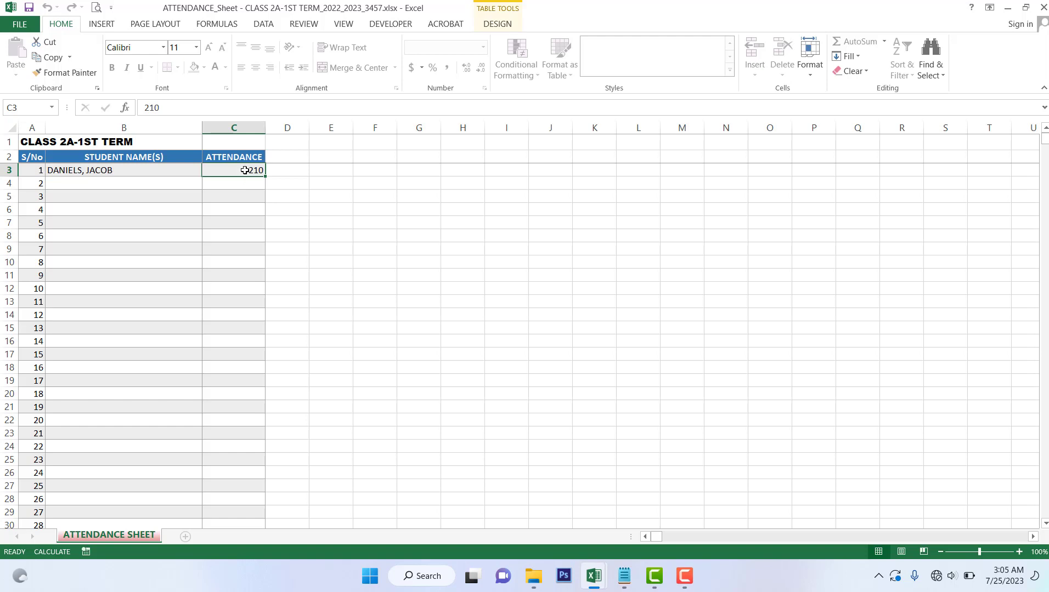
Change the first student's attendance in C3 from 210 to 206 and close the workbook
key(Delete)
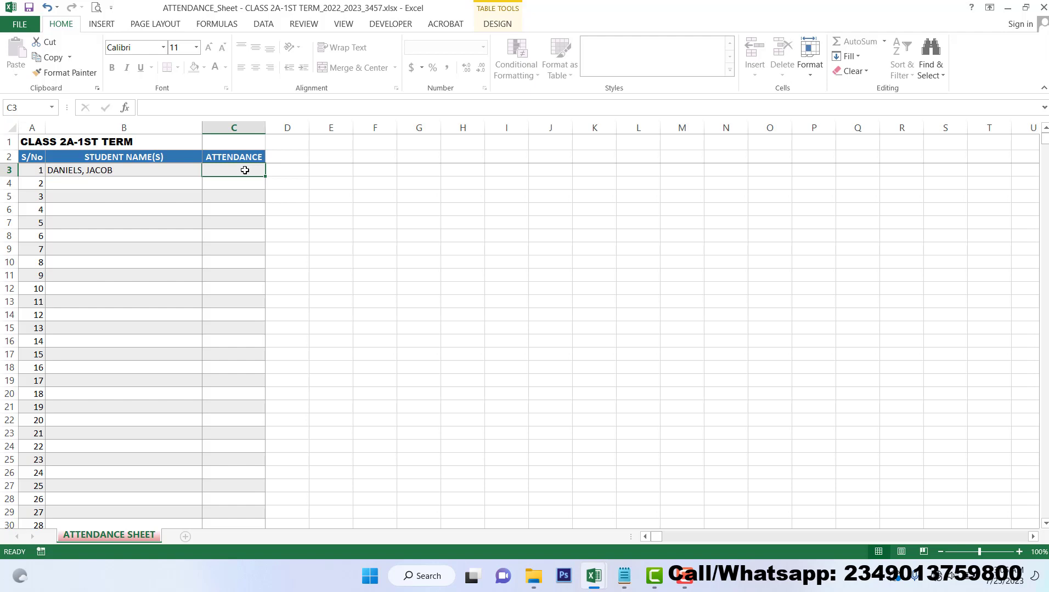
text(206)
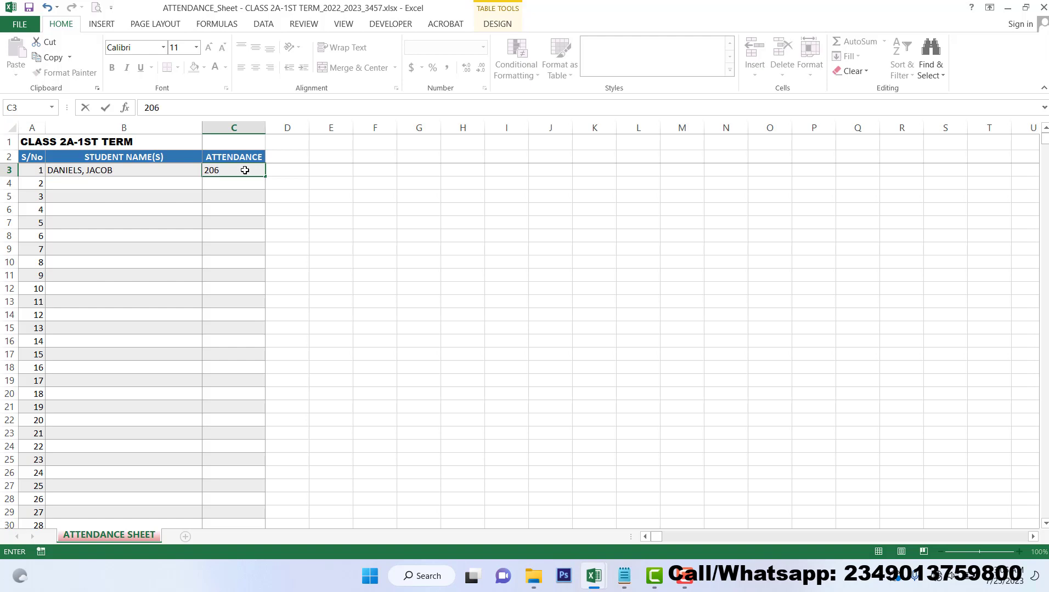
key(Return)
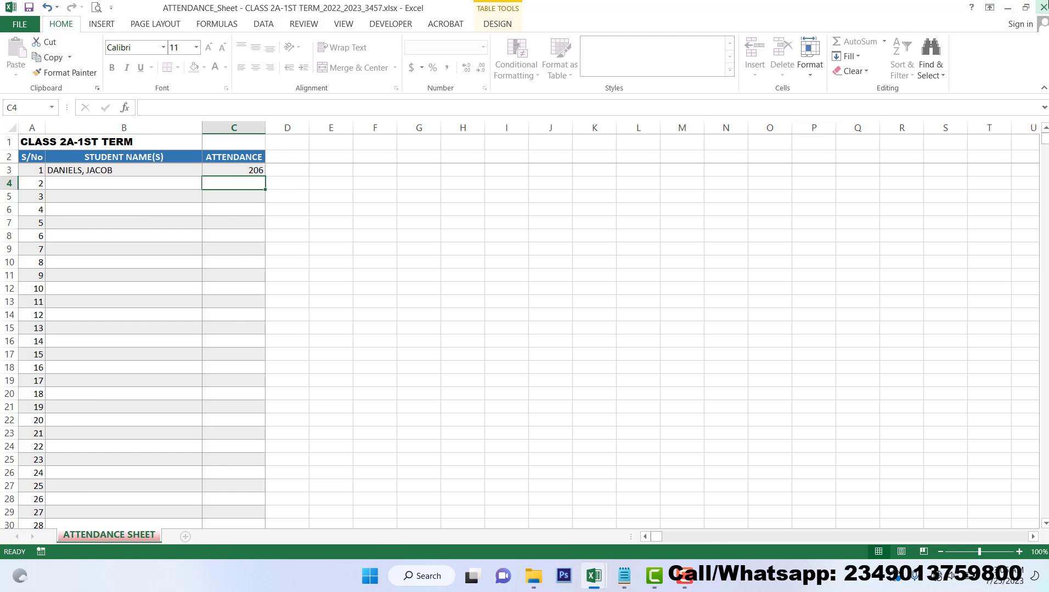
click(1042, 7)
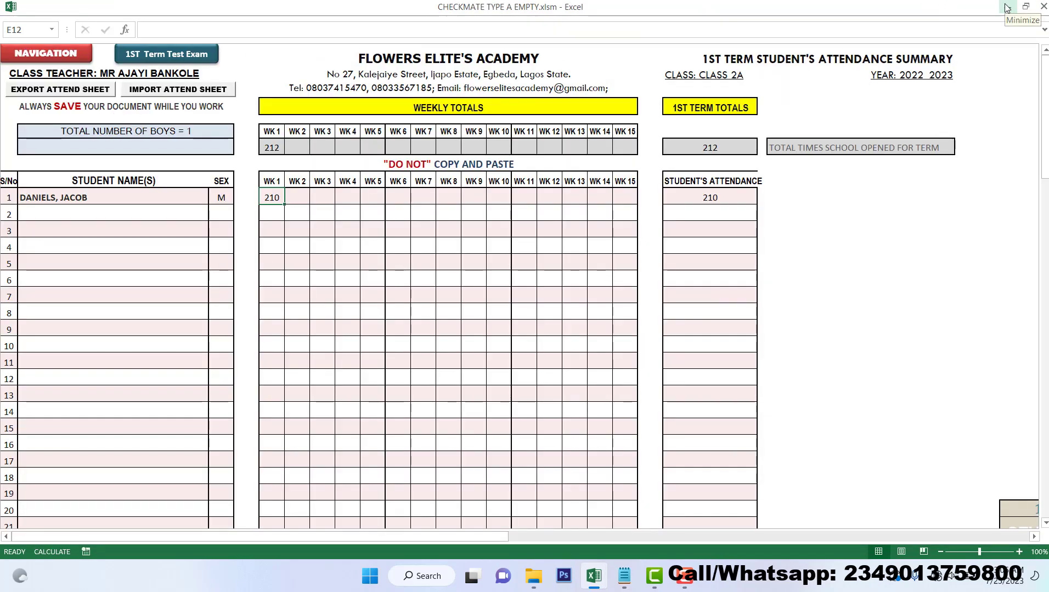
click(533, 576)
click(475, 518)
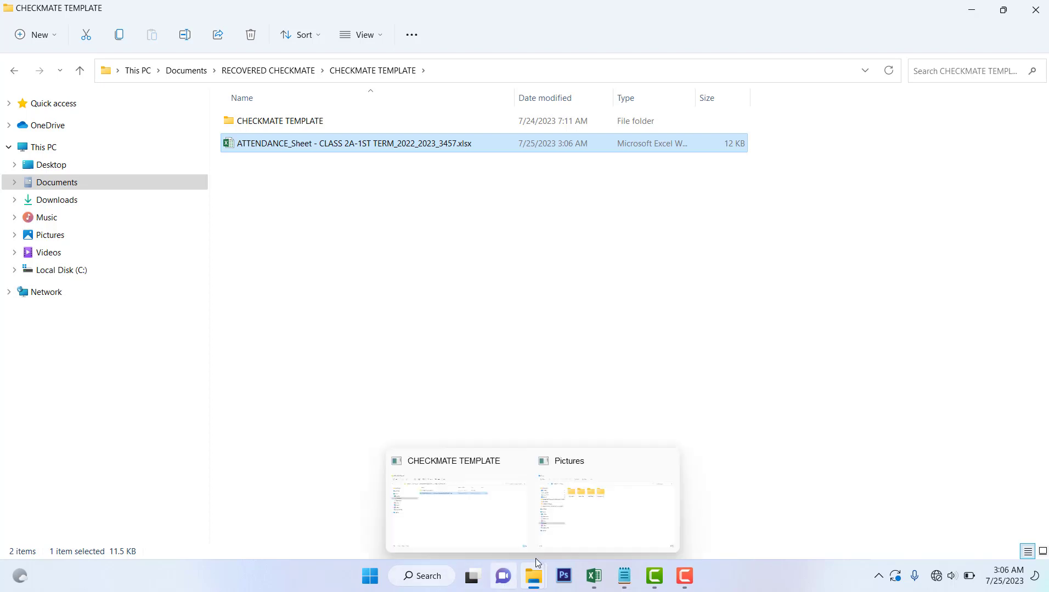
click(594, 574)
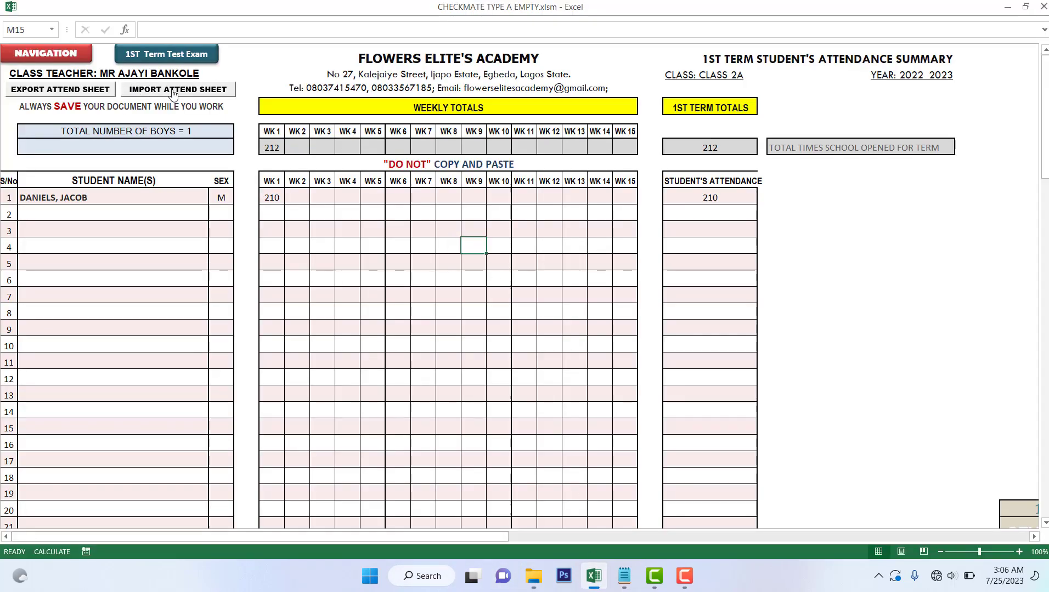
Import the edited ATTENDANCE_Sheet file from CHECKMATE TEMPLATE into the register
click(200, 91)
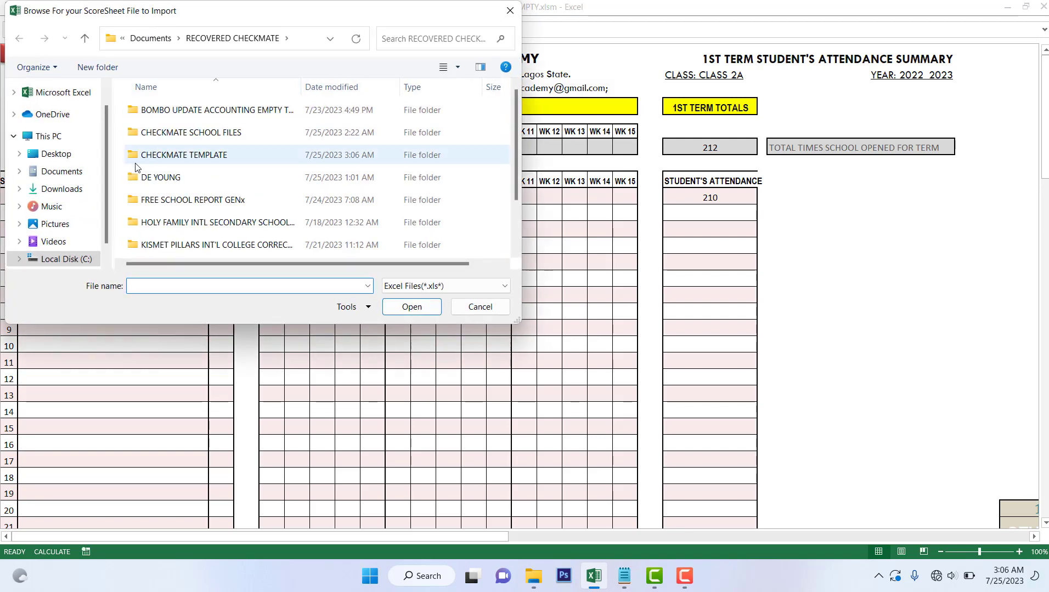
double_click(201, 154)
click(221, 134)
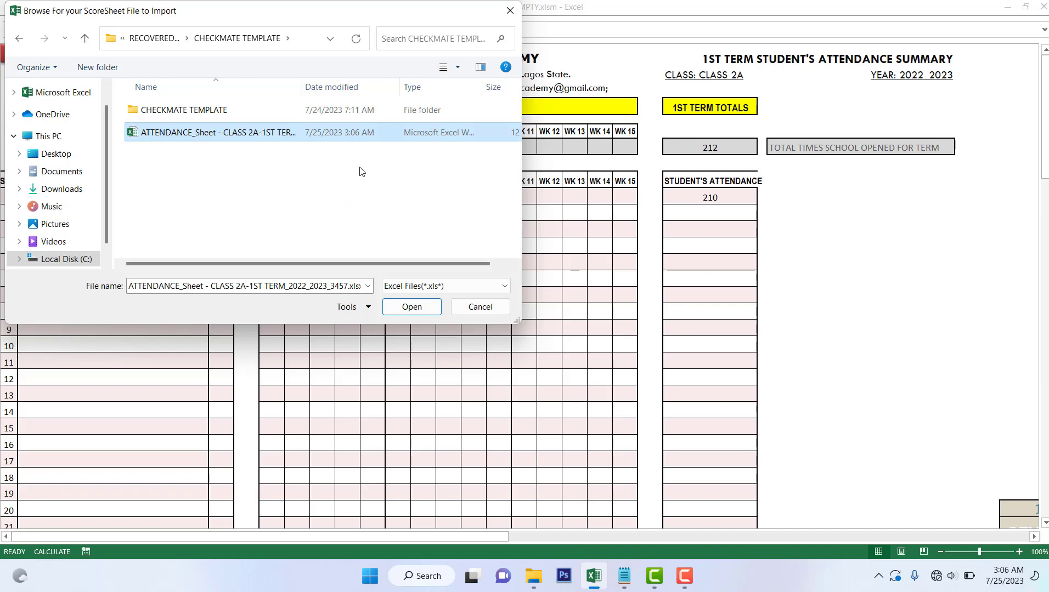
click(409, 308)
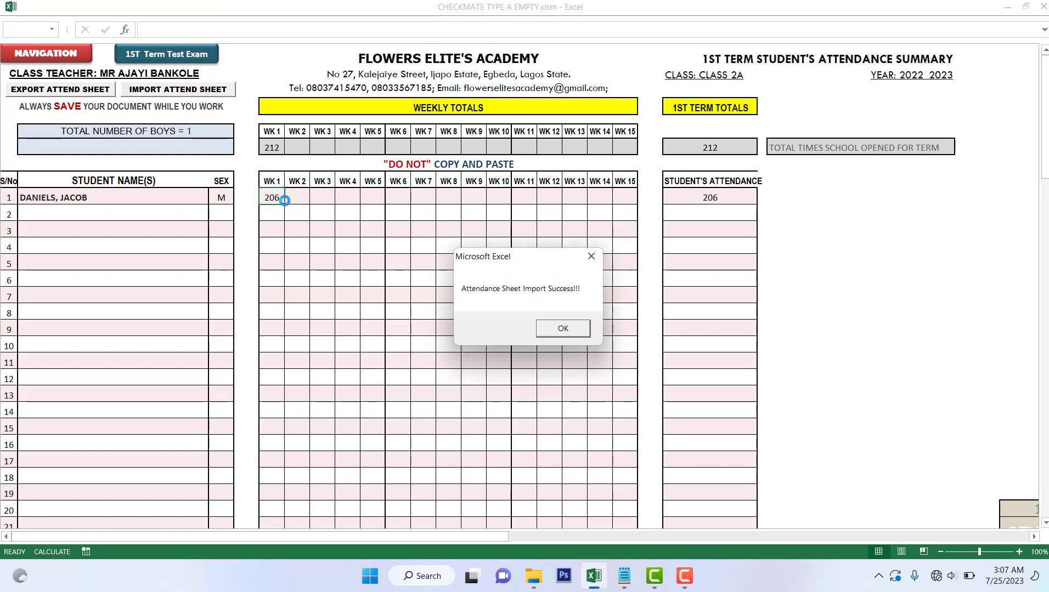
click(561, 332)
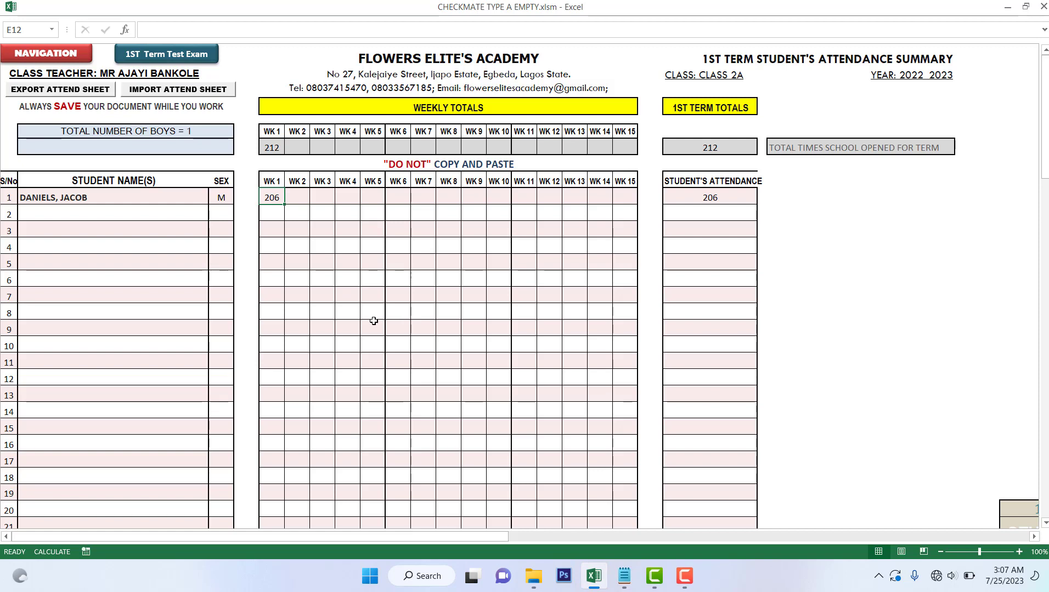
Return to the Navigation Centre and open the Other Assessments sheet
click(395, 294)
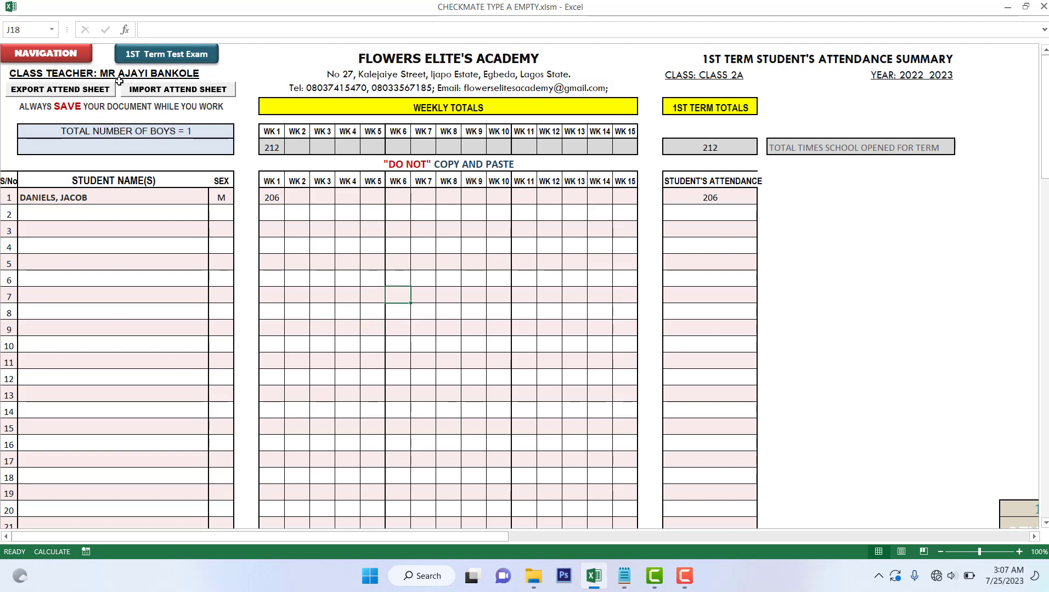
click(64, 58)
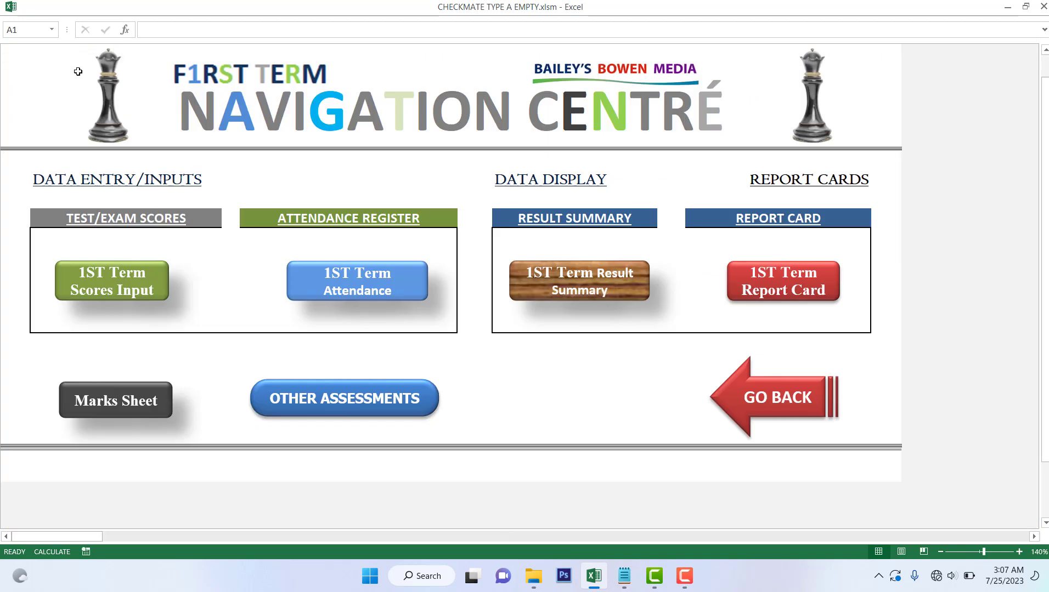
click(413, 398)
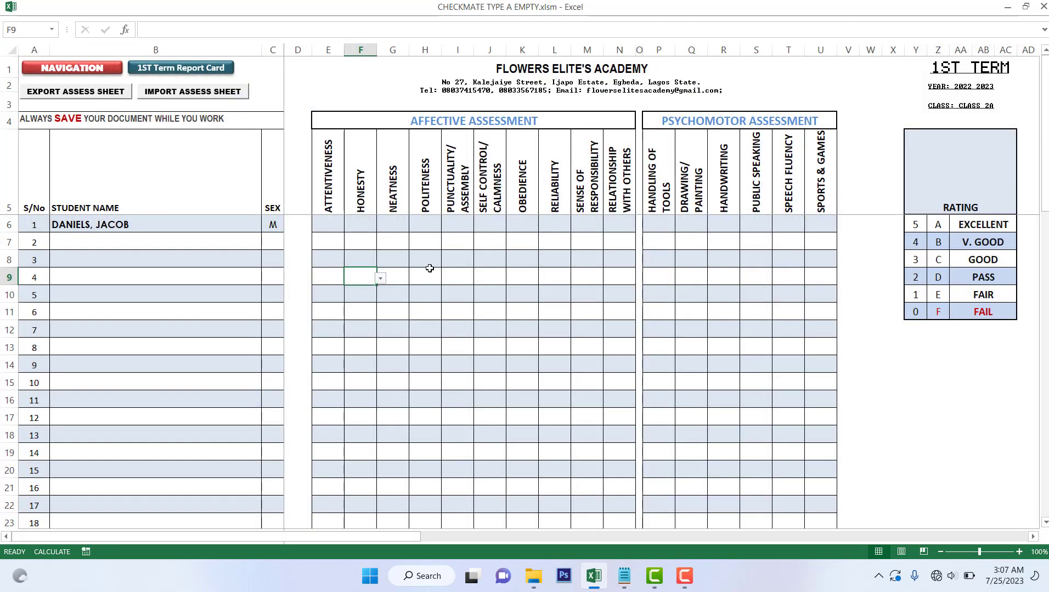
Rate the first student 4 for Attentiveness, 2 for Honesty and 4 for Neatness
click(328, 224)
click(349, 226)
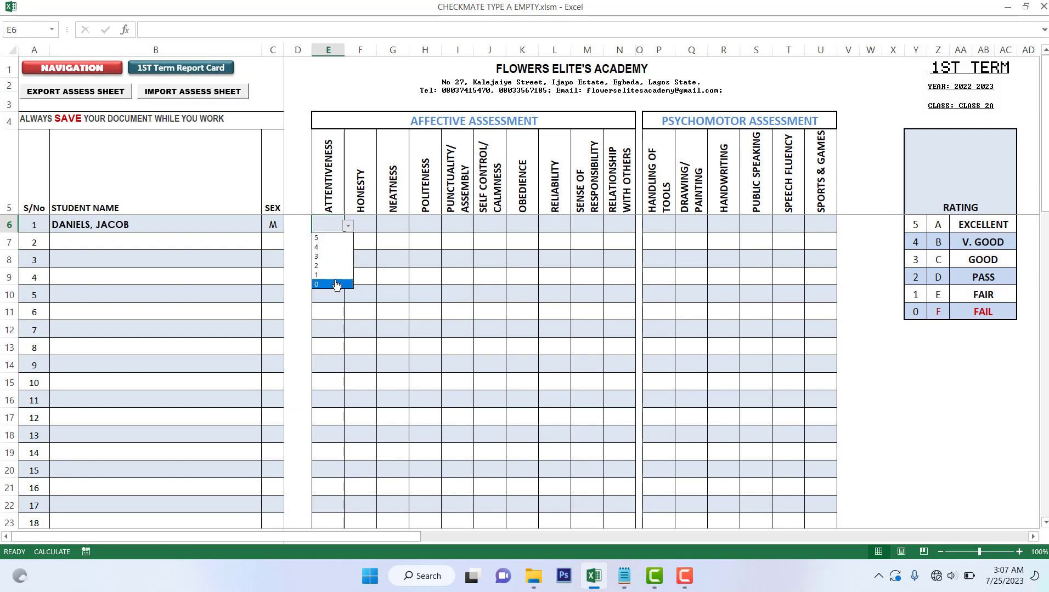
click(332, 247)
click(332, 245)
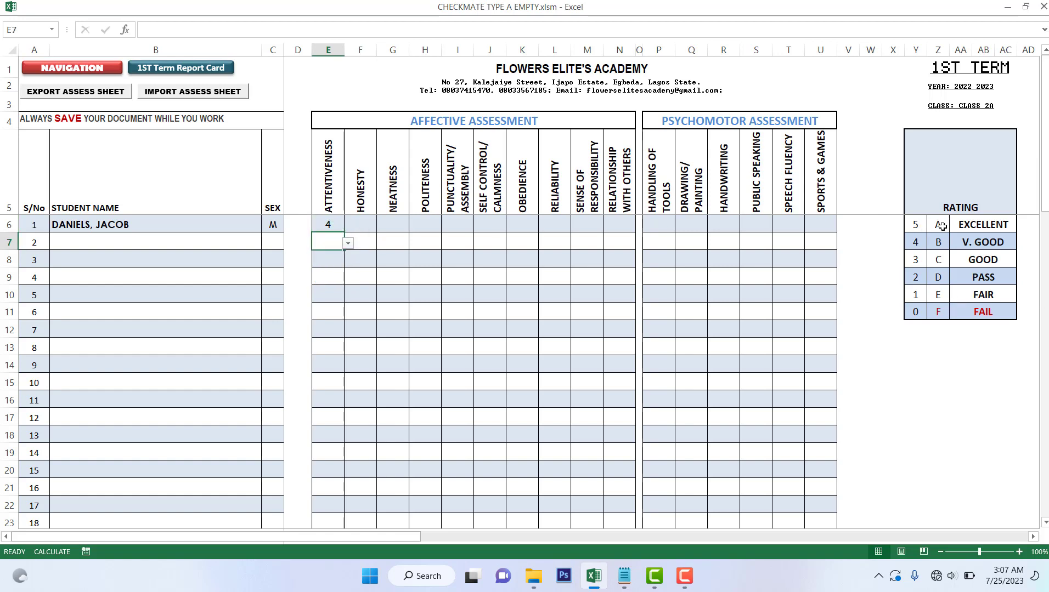
click(359, 221)
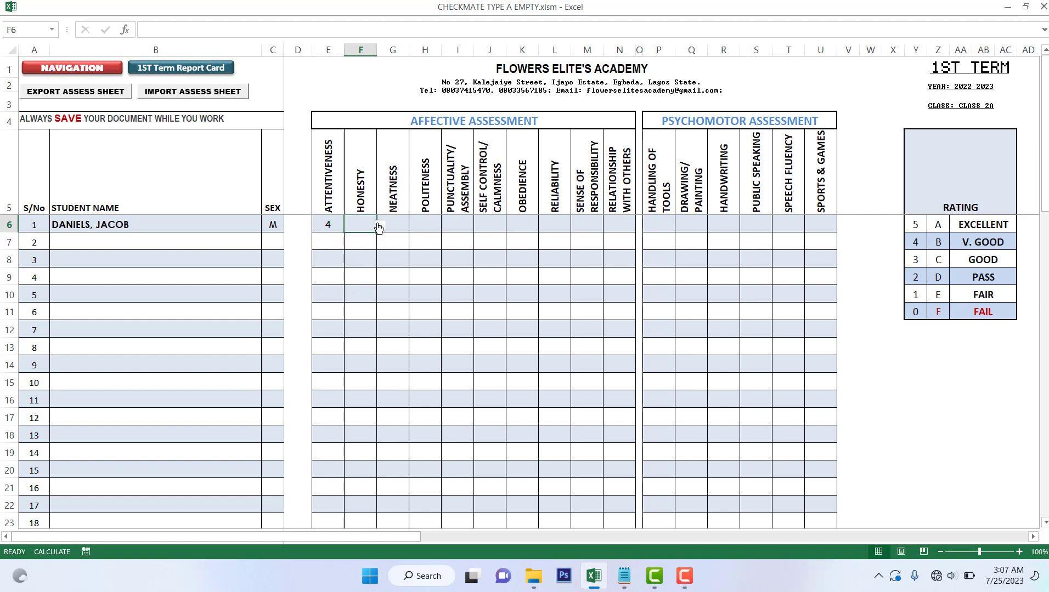
click(380, 226)
click(371, 267)
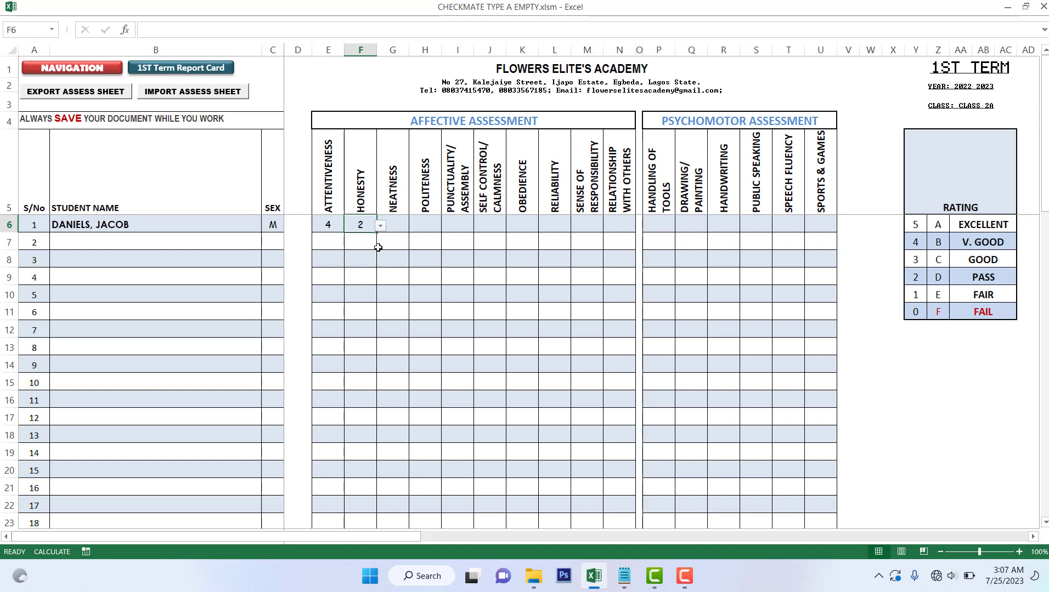
click(399, 226)
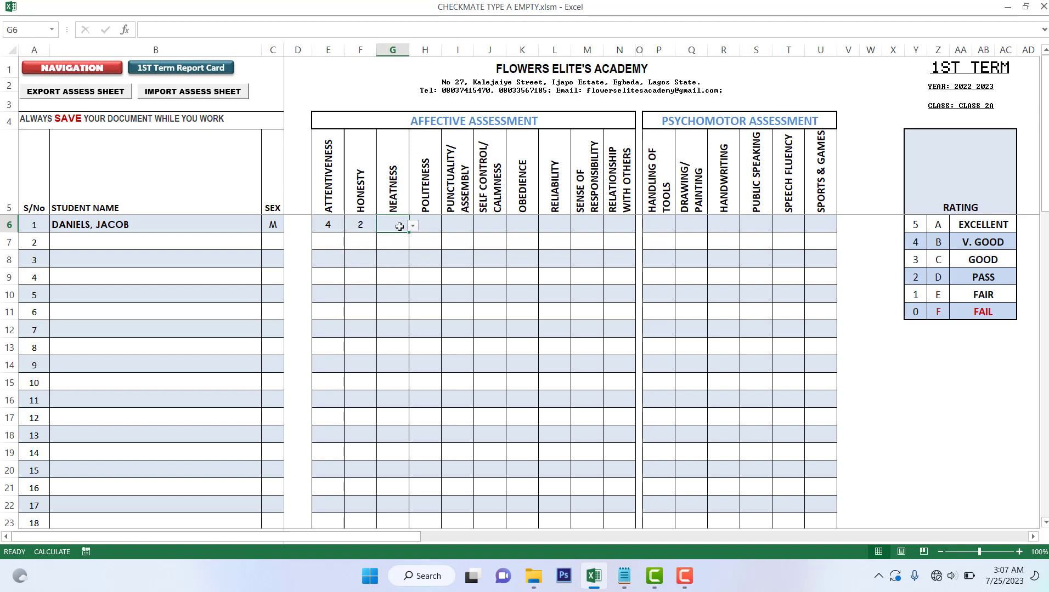
text(4)
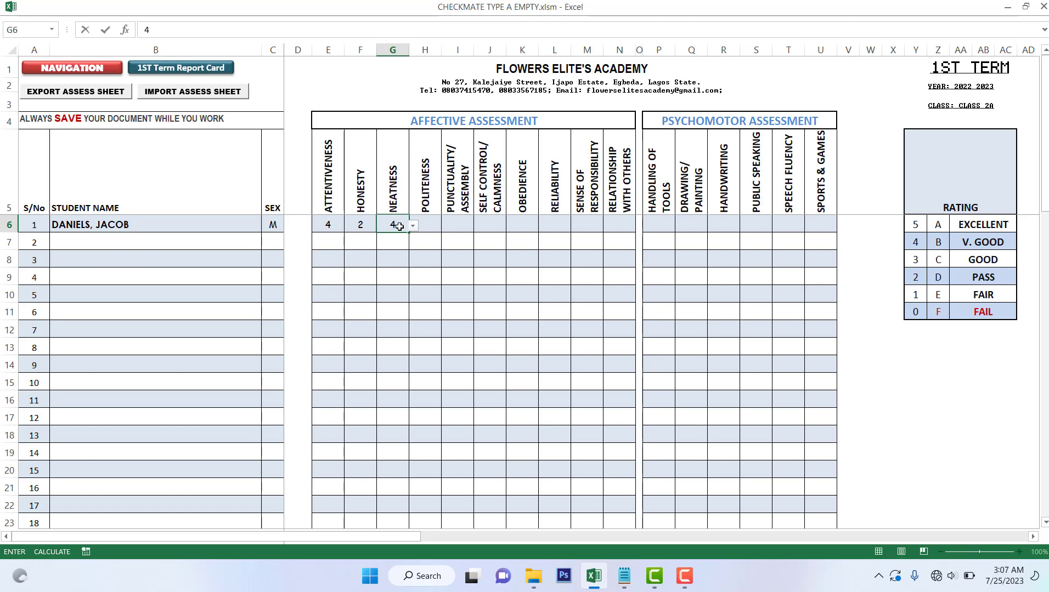
click(475, 235)
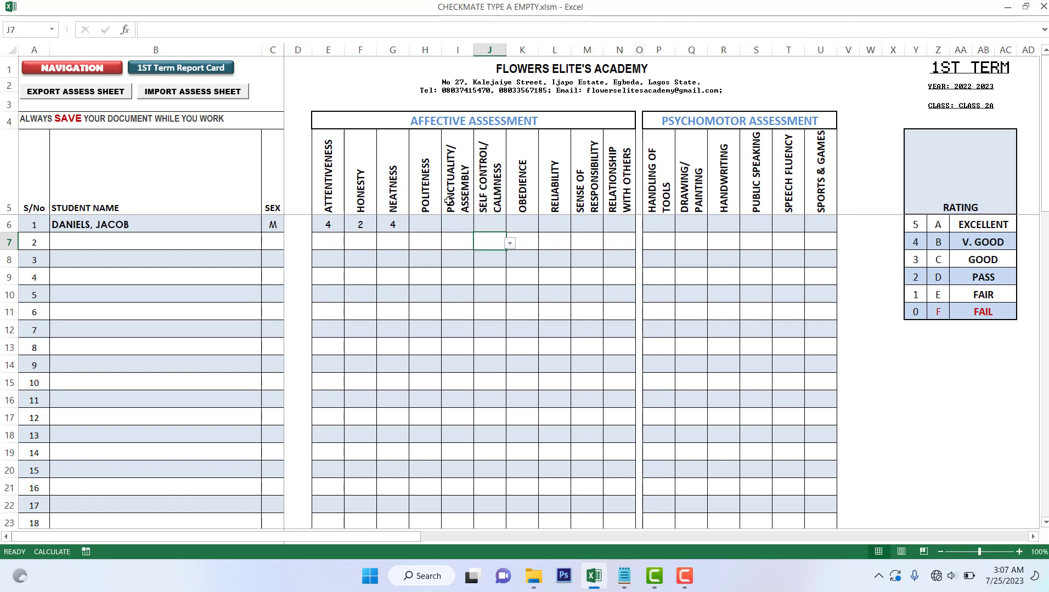
click(431, 224)
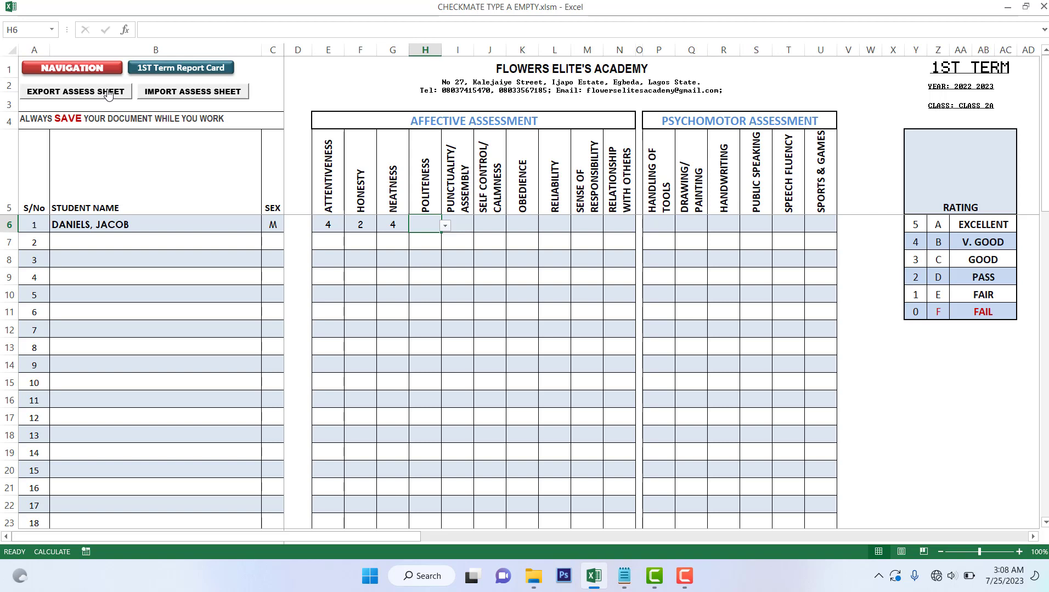
Export the assessment sheet to the CHECKMATE TEMPLATE folder and view that folder in File Explorer
click(92, 93)
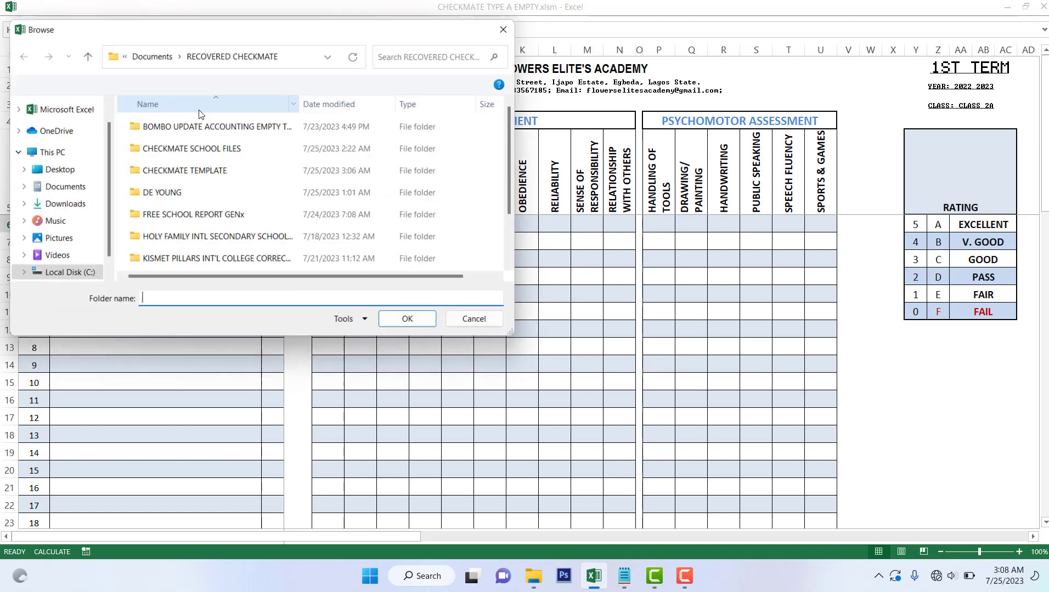
click(181, 171)
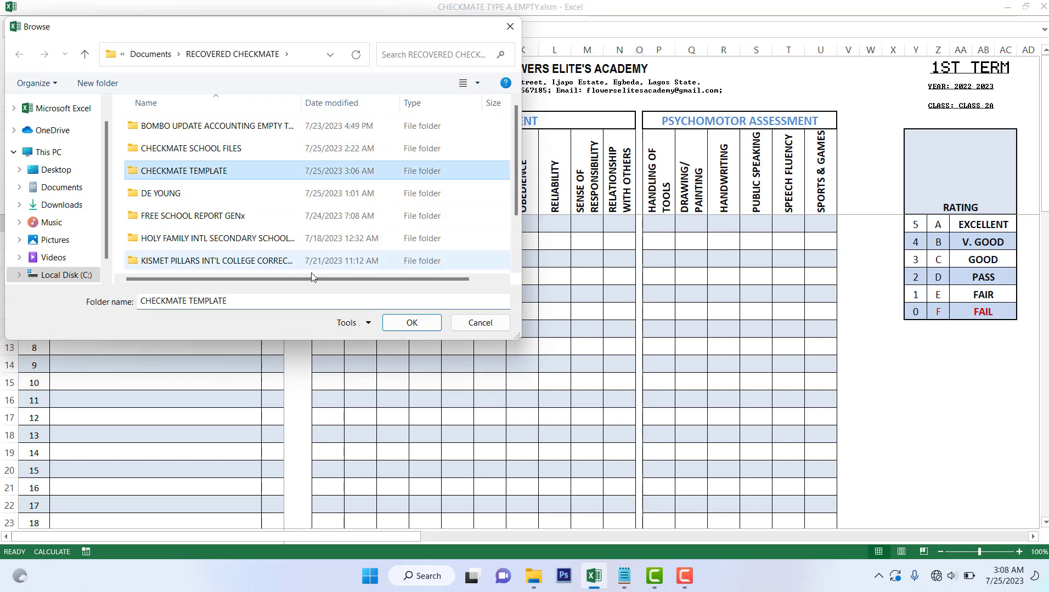
click(390, 325)
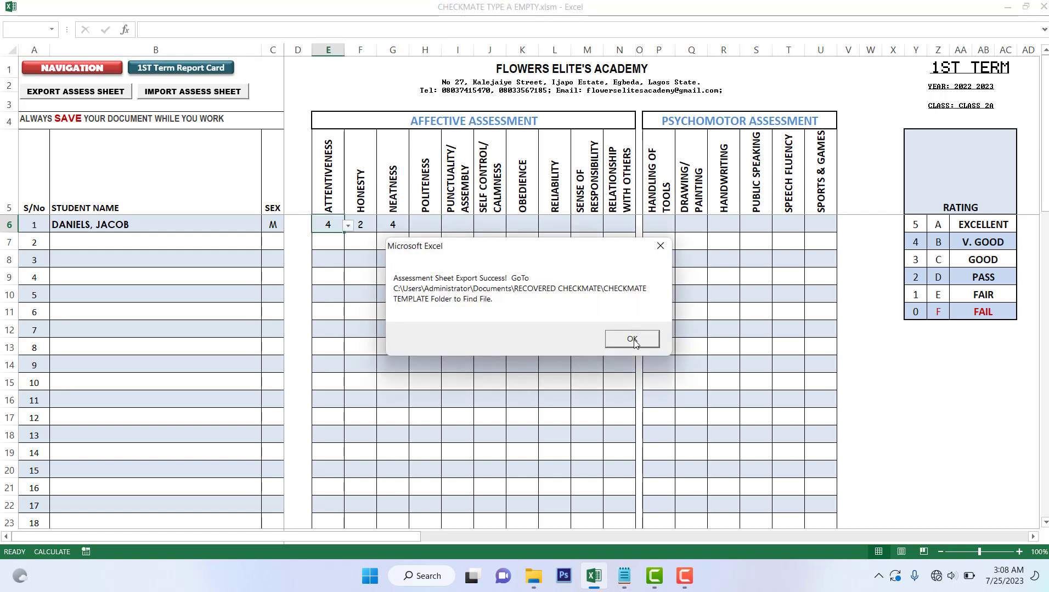
click(632, 340)
mouse_move(533, 575)
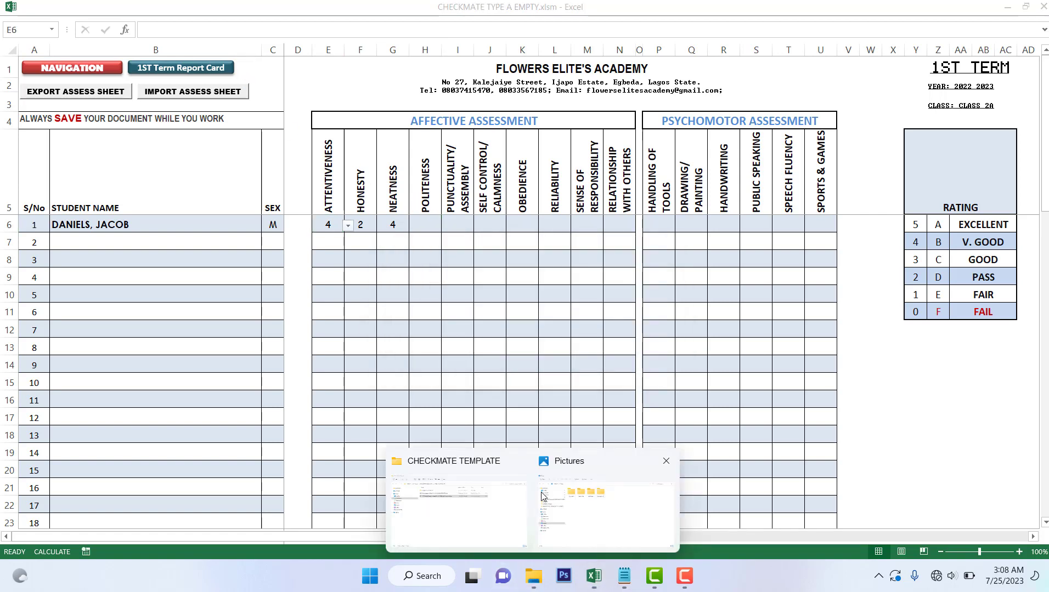
click(486, 489)
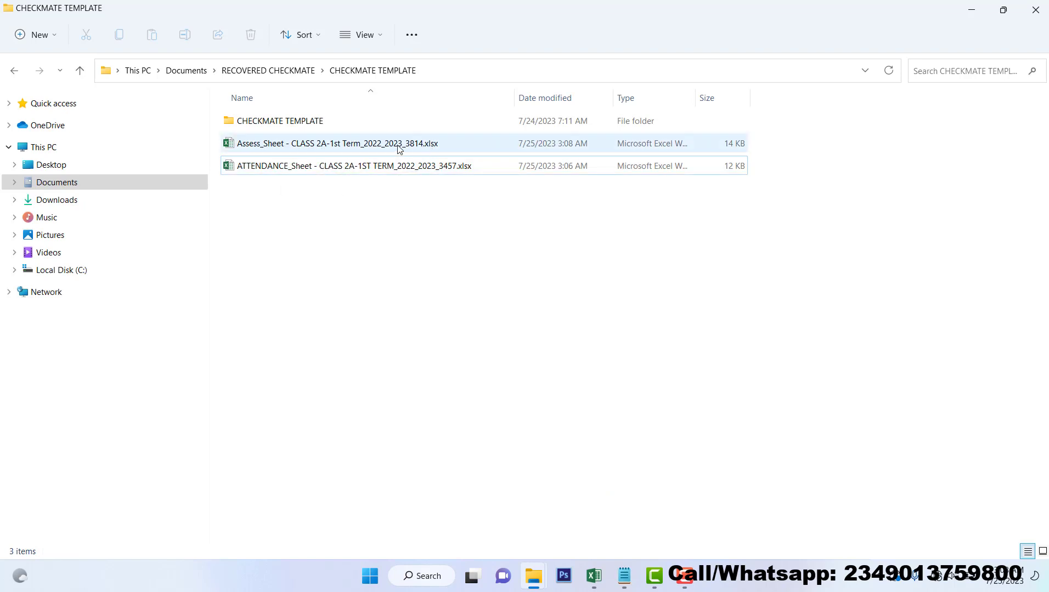
Open Assess_Sheet and enter affective ratings 5, 1, 2, 3, 4, 2, 4, 5, 5, 3 in E4–N4
double_click(363, 152)
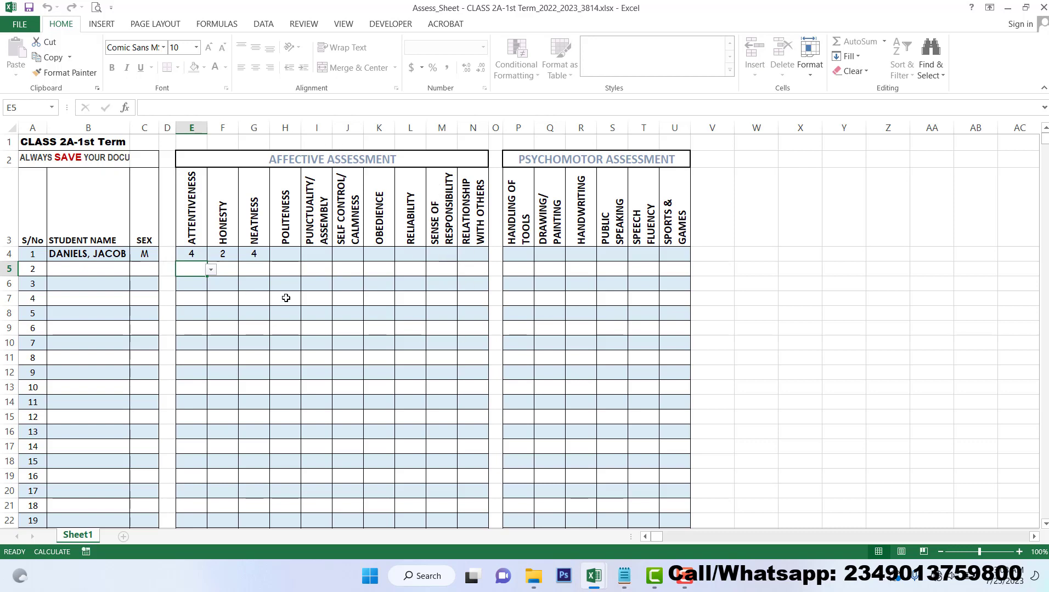
click(192, 256)
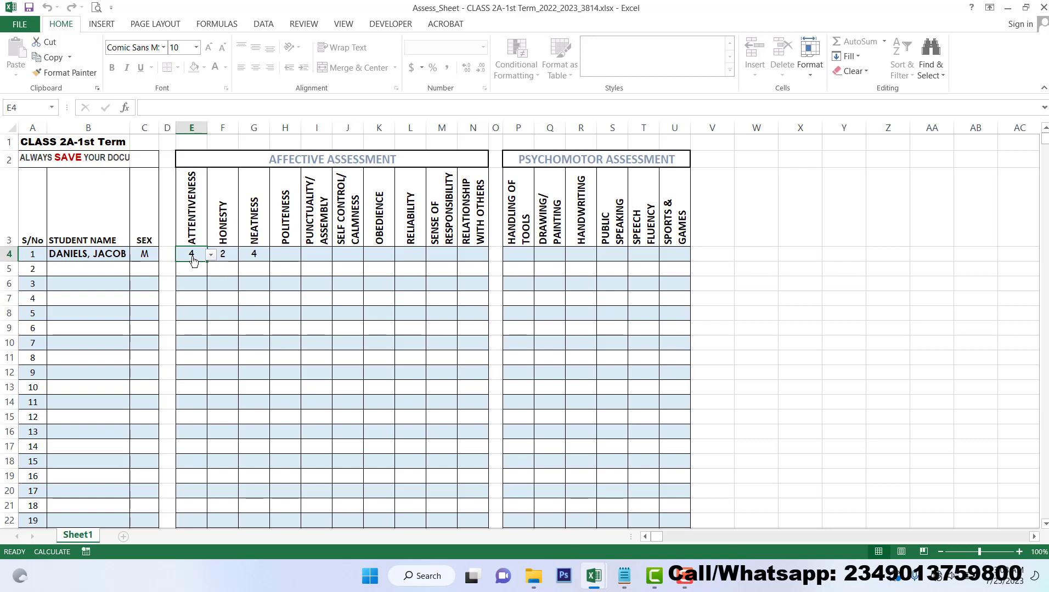
text(5)
click(223, 252)
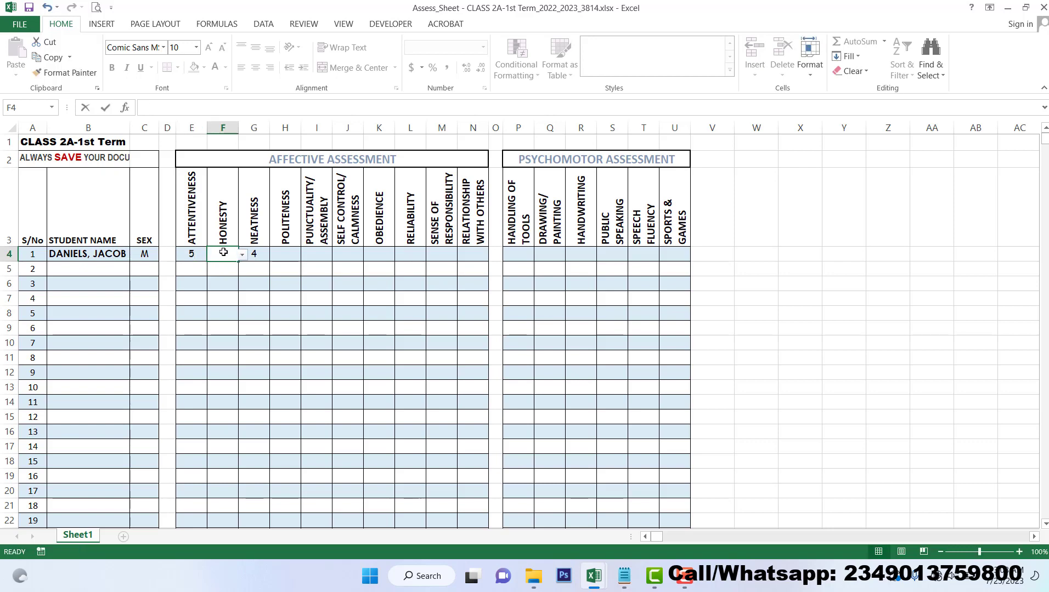
text(1)
click(252, 250)
text(2)
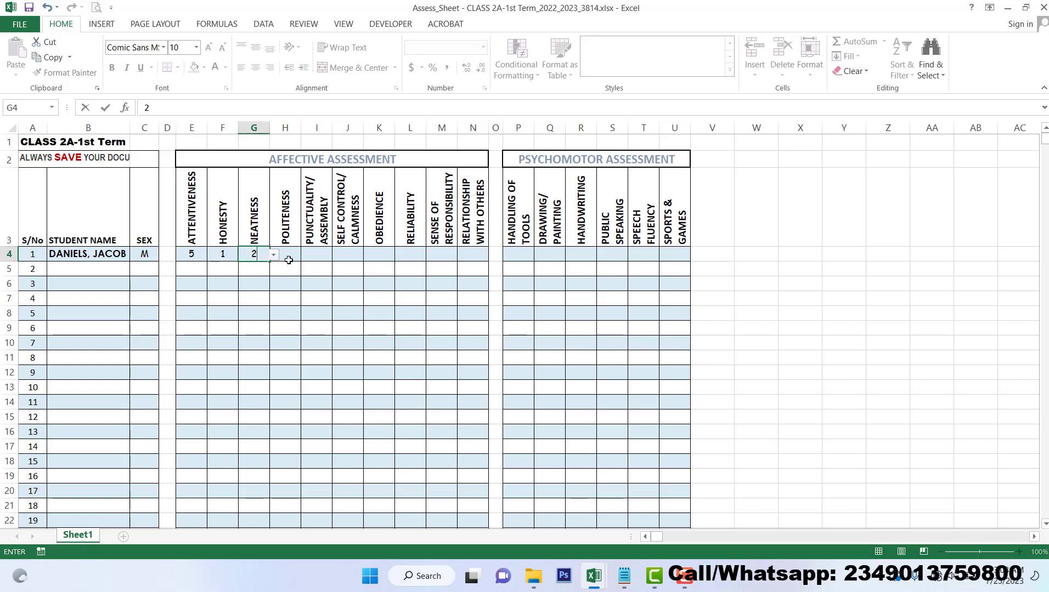
click(289, 257)
text(3)
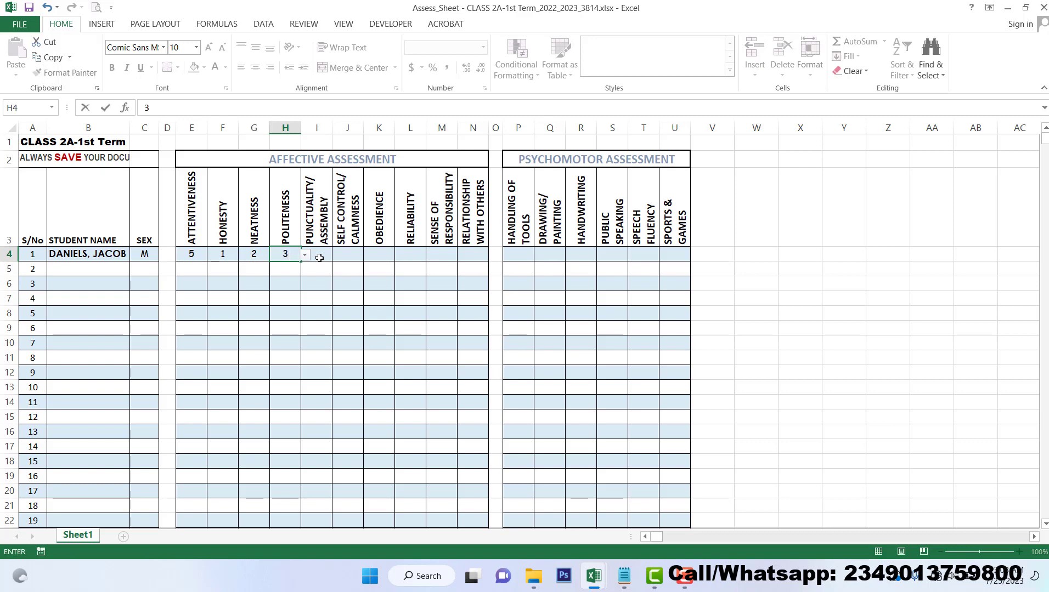
click(319, 258)
text(4)
click(351, 257)
text(2)
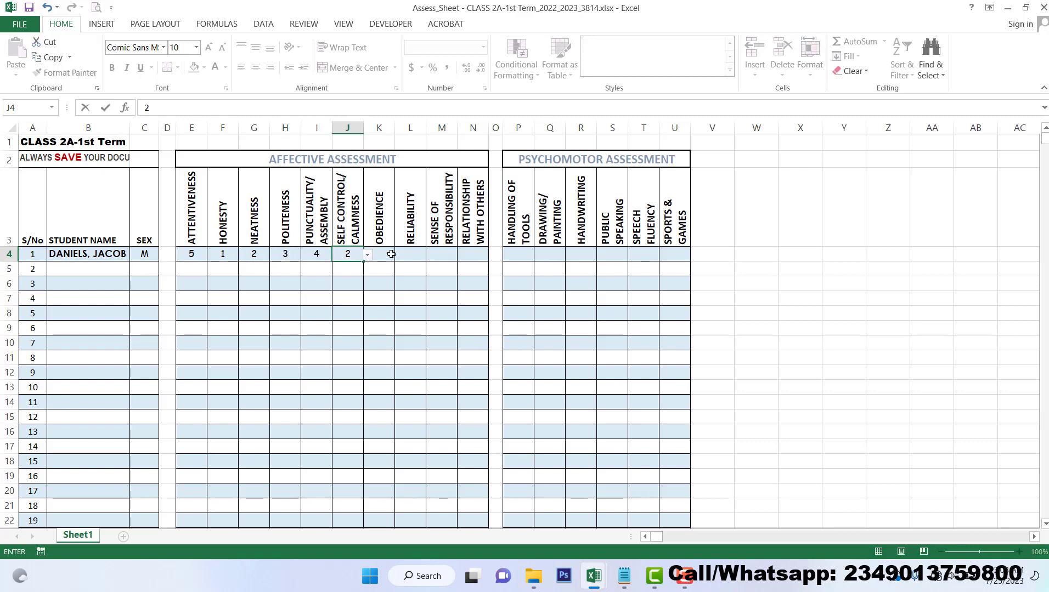
click(391, 254)
text(4)
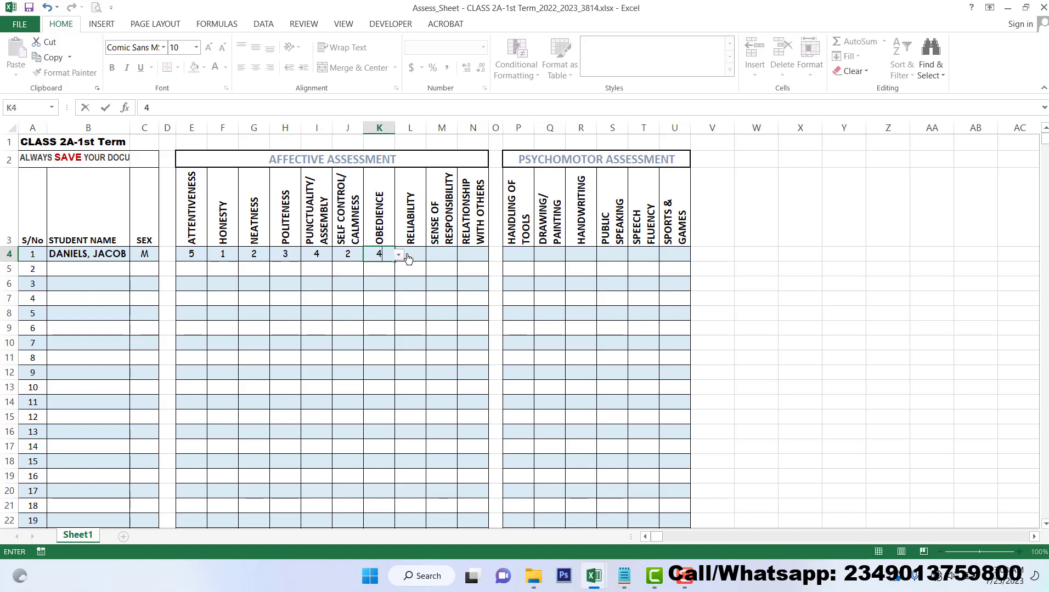
click(413, 250)
text(5)
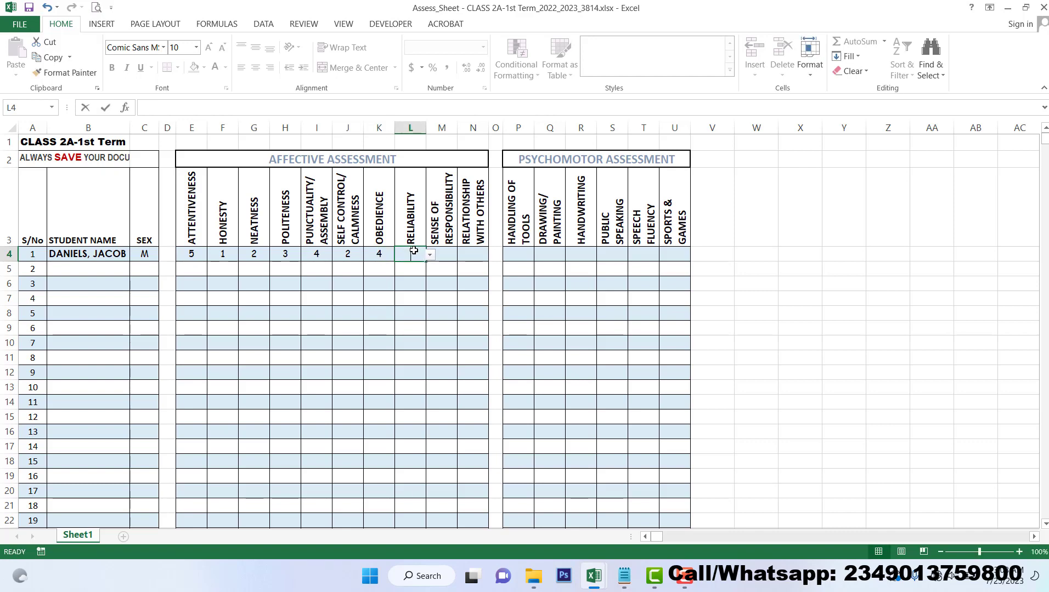
click(447, 250)
text(5)
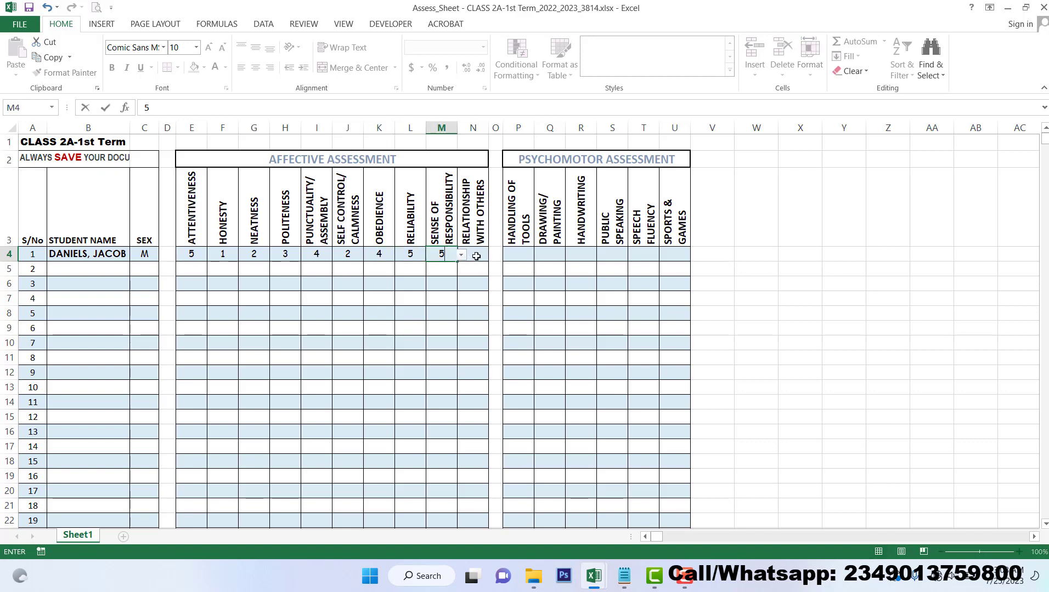
click(476, 257)
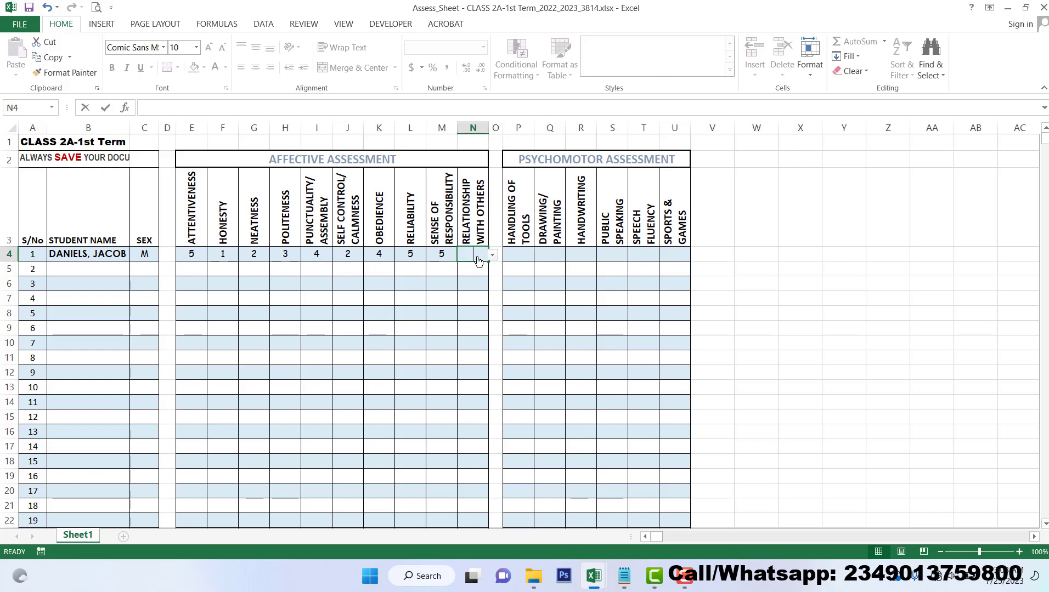
text(3)
click(527, 256)
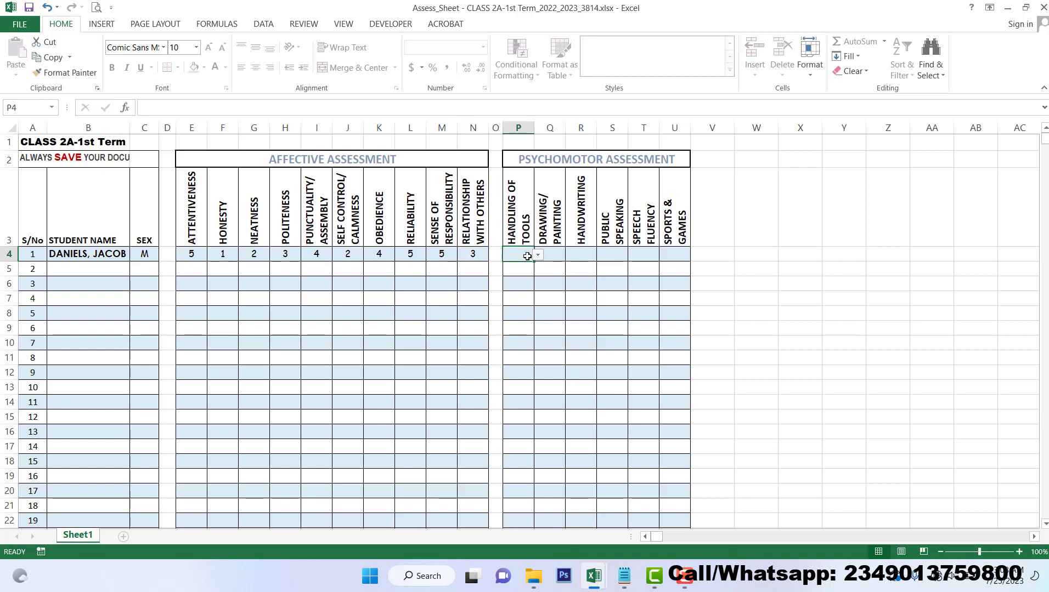
Enter psychomotor ratings 2, 1, 3, 4, 3, 5 in P4–U4
text(2)
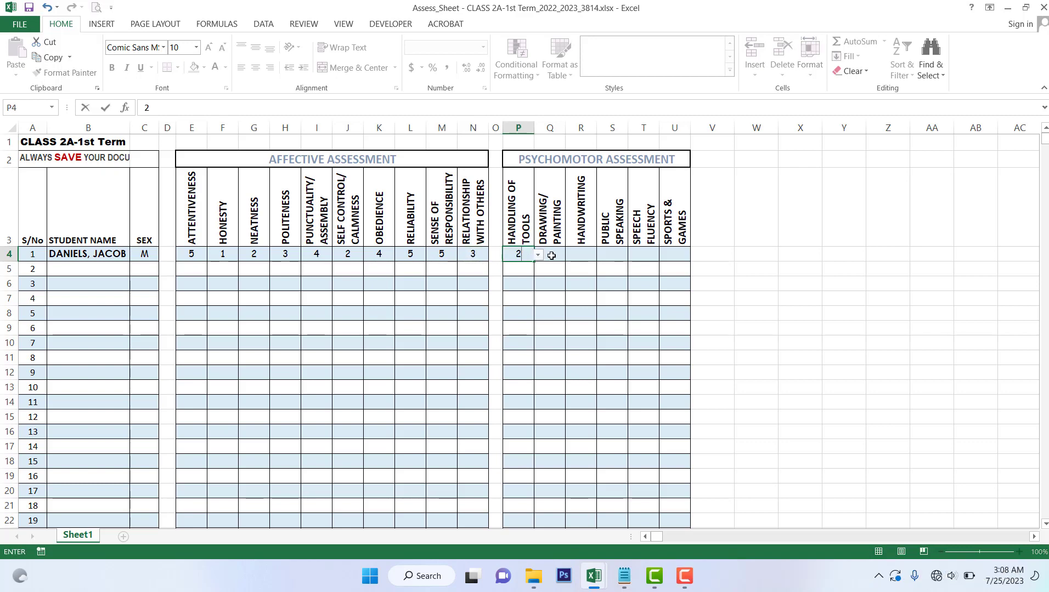
click(550, 256)
text(1)
click(583, 253)
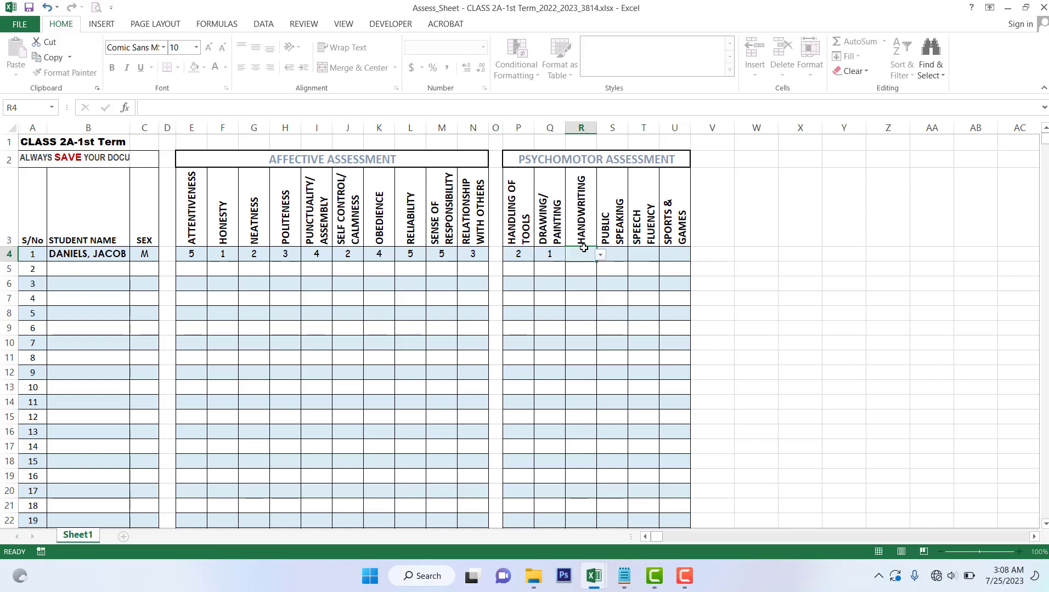
text(3)
click(606, 242)
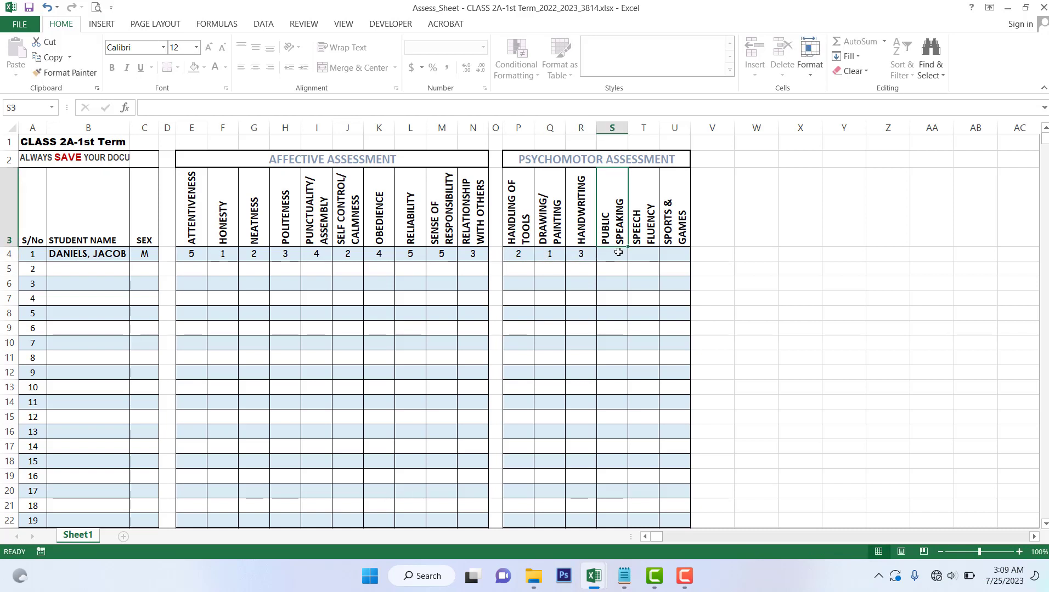
click(627, 253)
text(4)
click(647, 256)
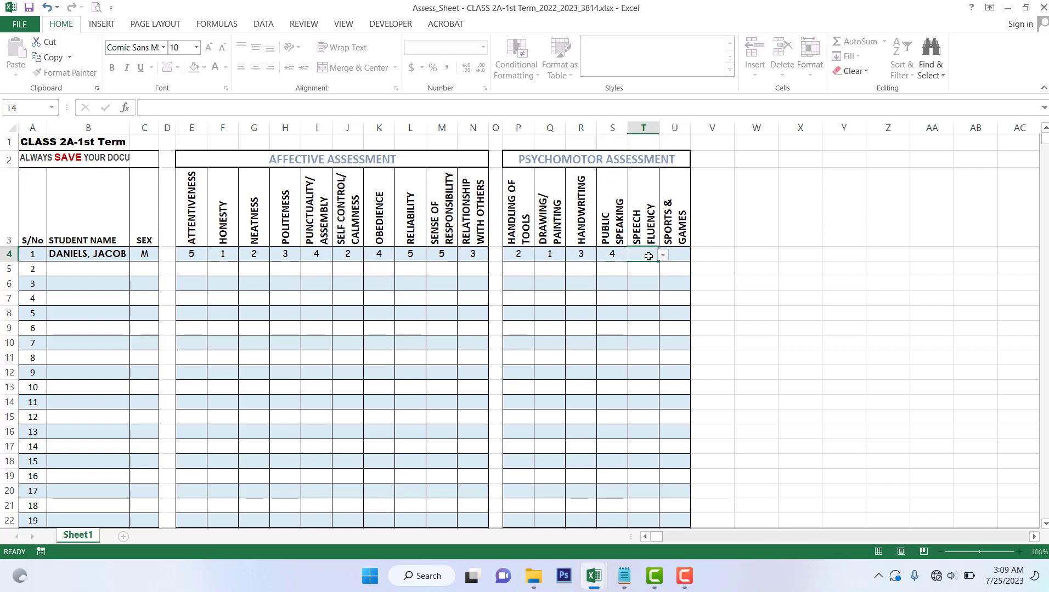
text(3)
click(678, 253)
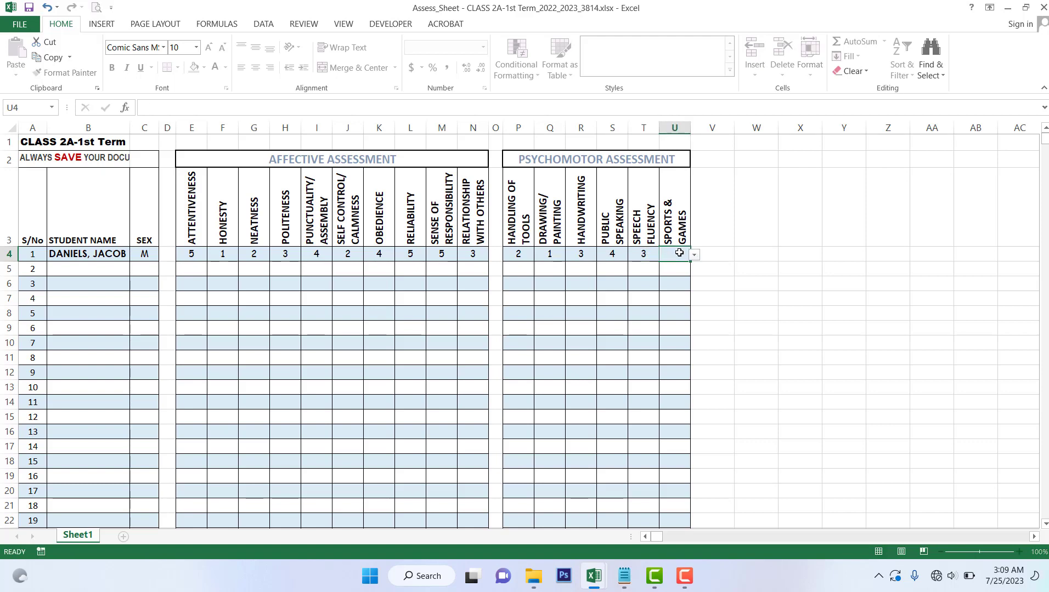
text(5)
click(479, 330)
click(299, 348)
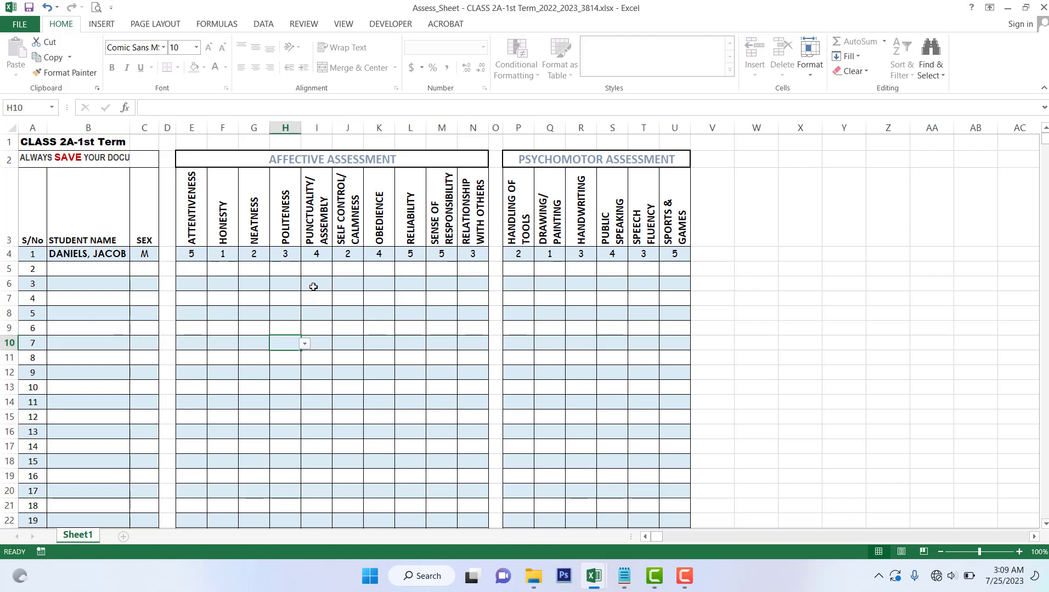
Close the edited Assess_Sheet workbook
click(1042, 8)
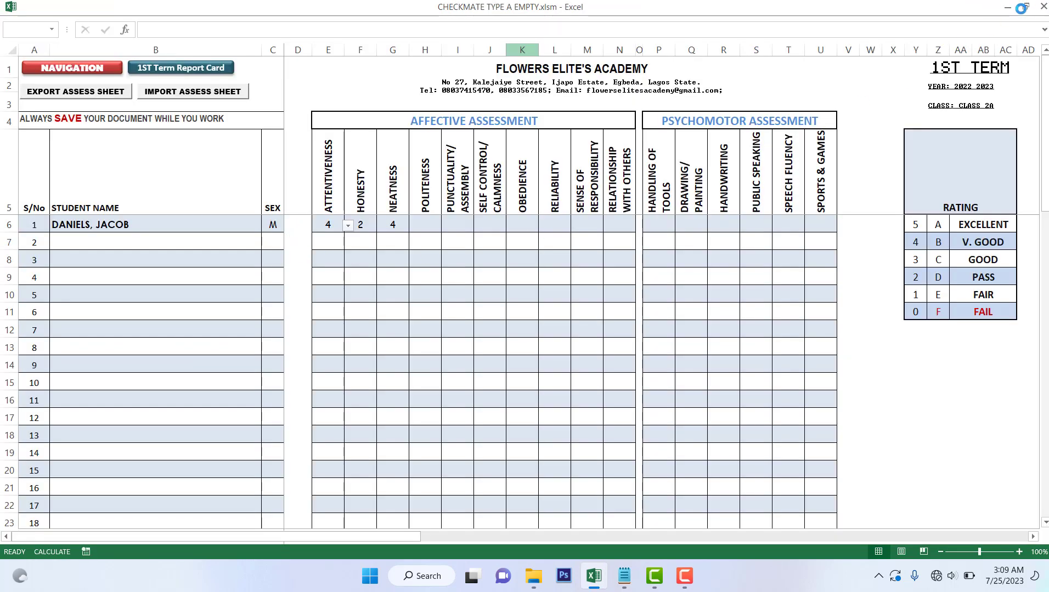
mouse_move(525, 588)
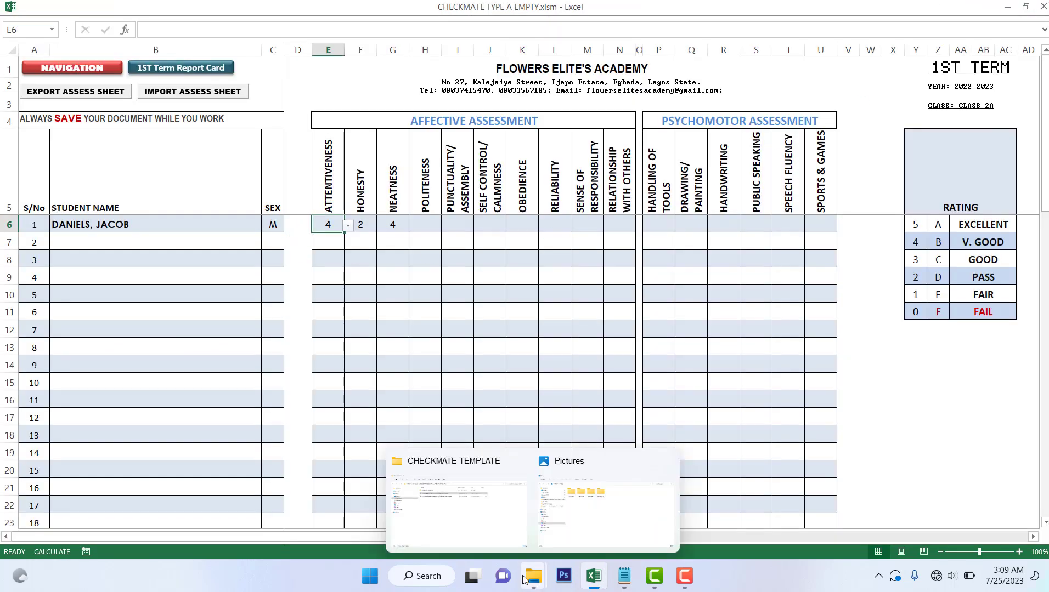
click(519, 518)
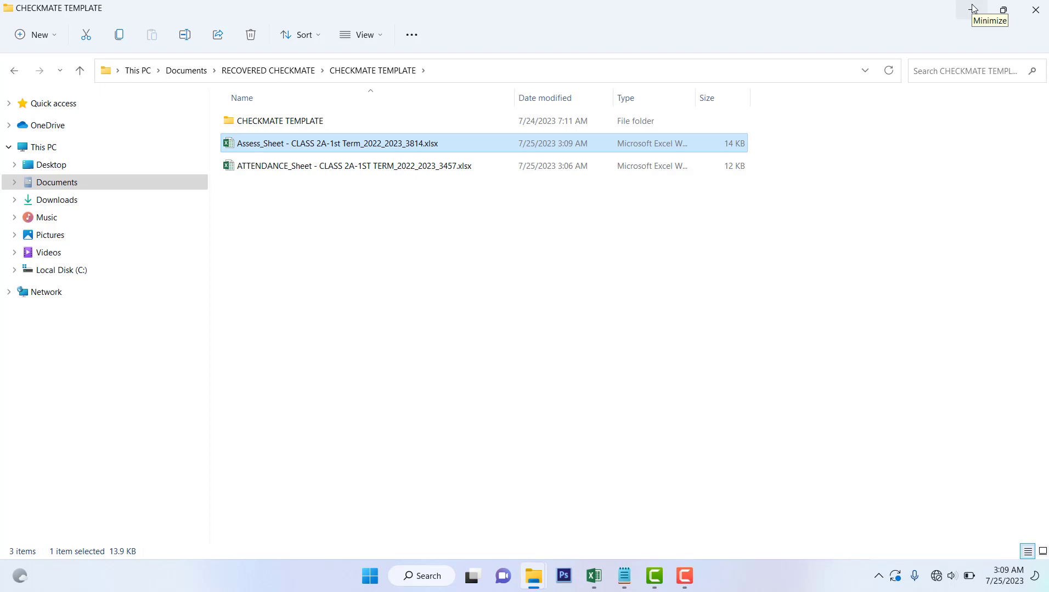
Import the edited Assess_Sheet from CHECKMATE TEMPLATE into the CHECKMATE register
click(591, 577)
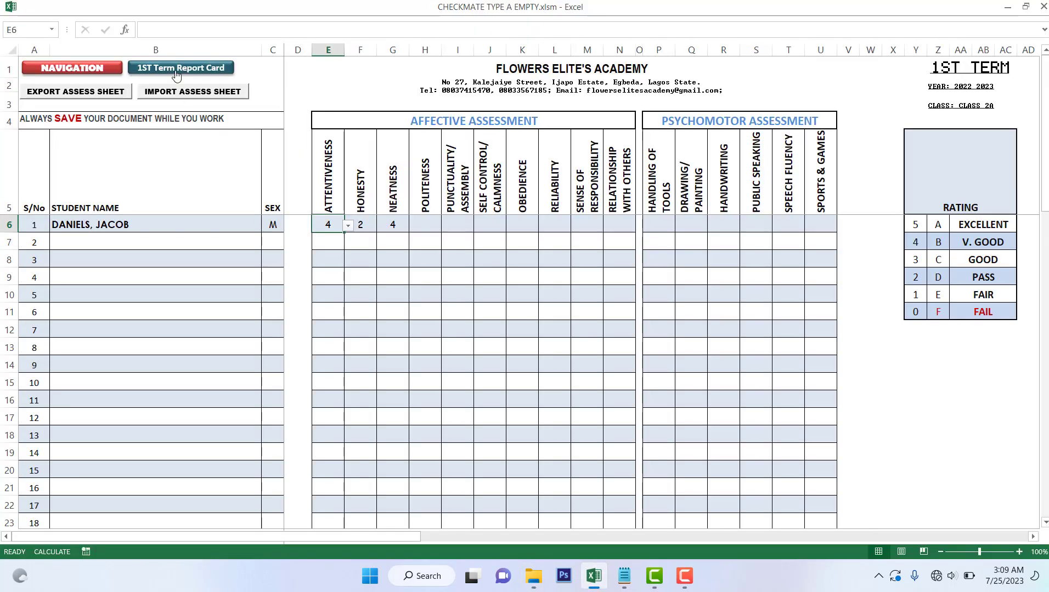
click(228, 95)
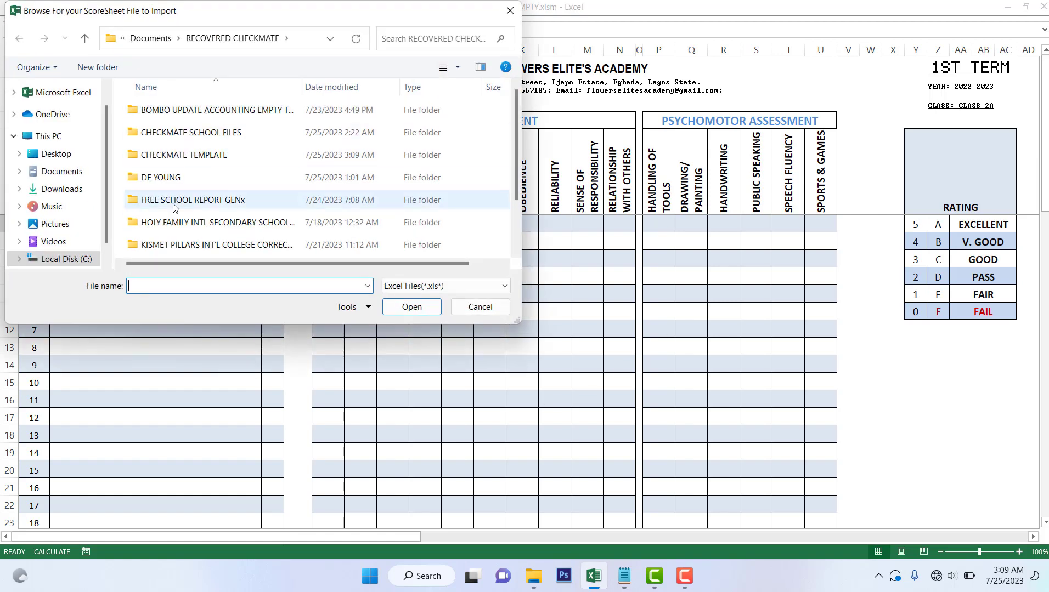
double_click(170, 156)
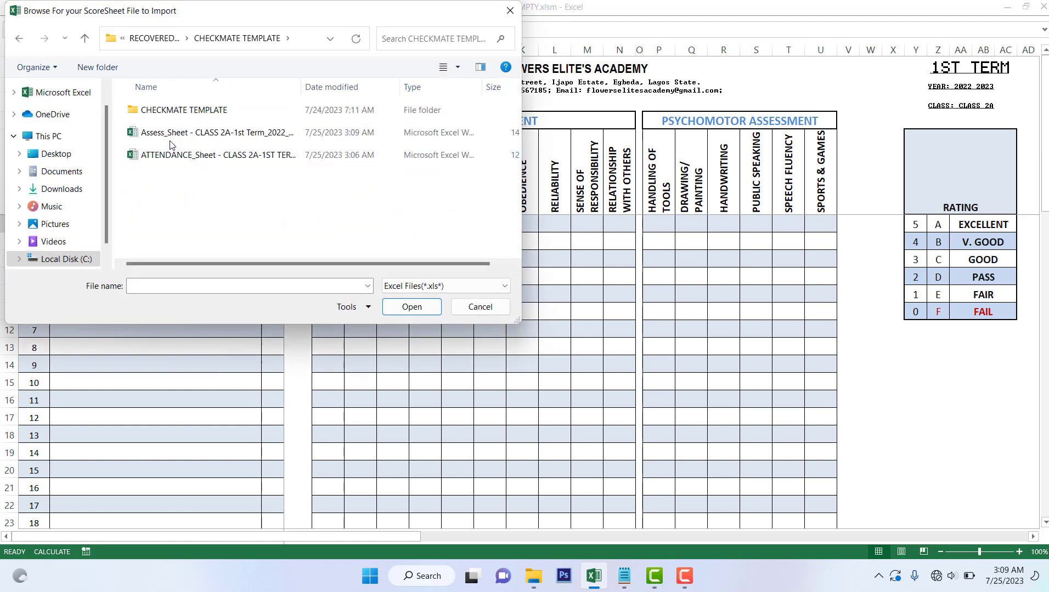
click(241, 136)
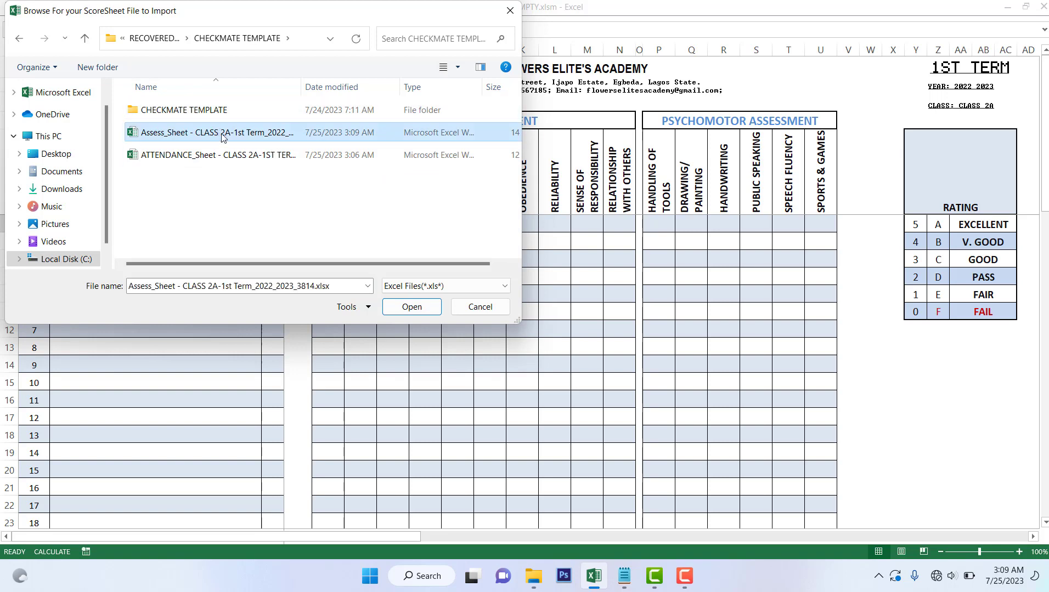
click(410, 306)
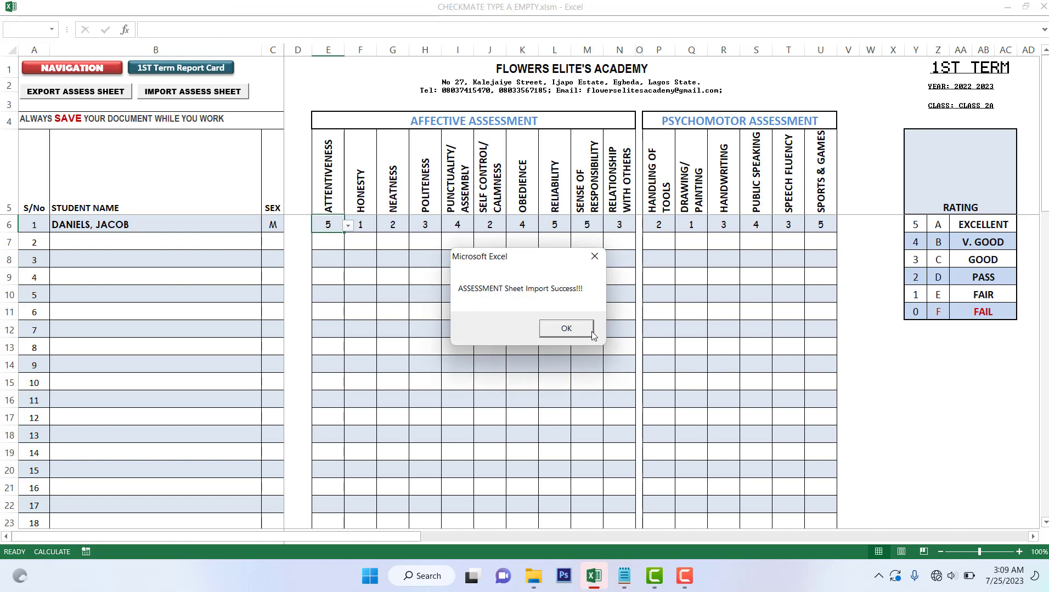
Acknowledge the assessment import message and go to the FIRST TERM NAVIGATION CENTRE sheet
click(566, 329)
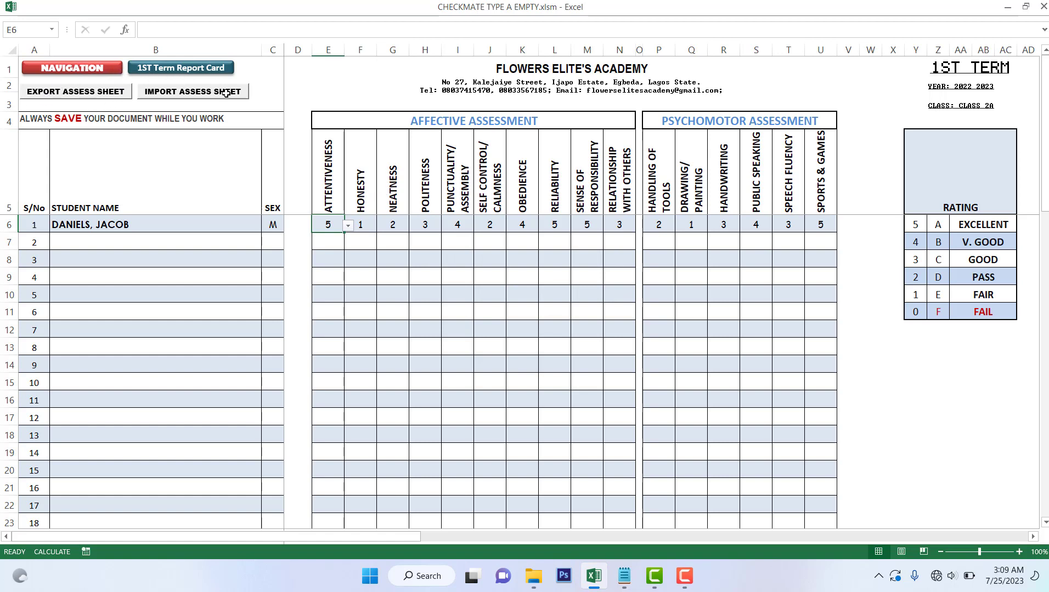
click(73, 69)
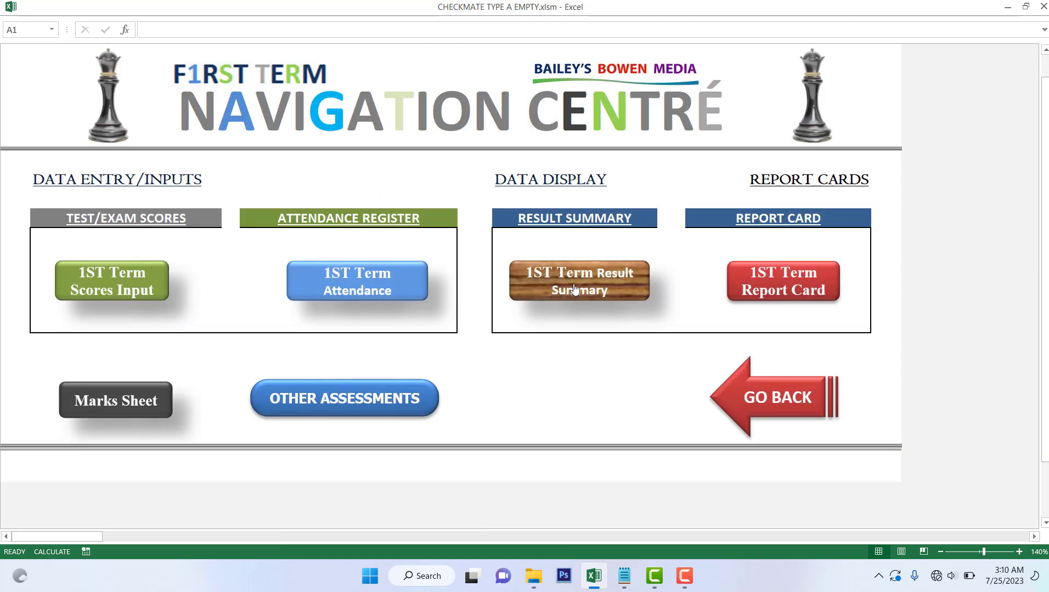